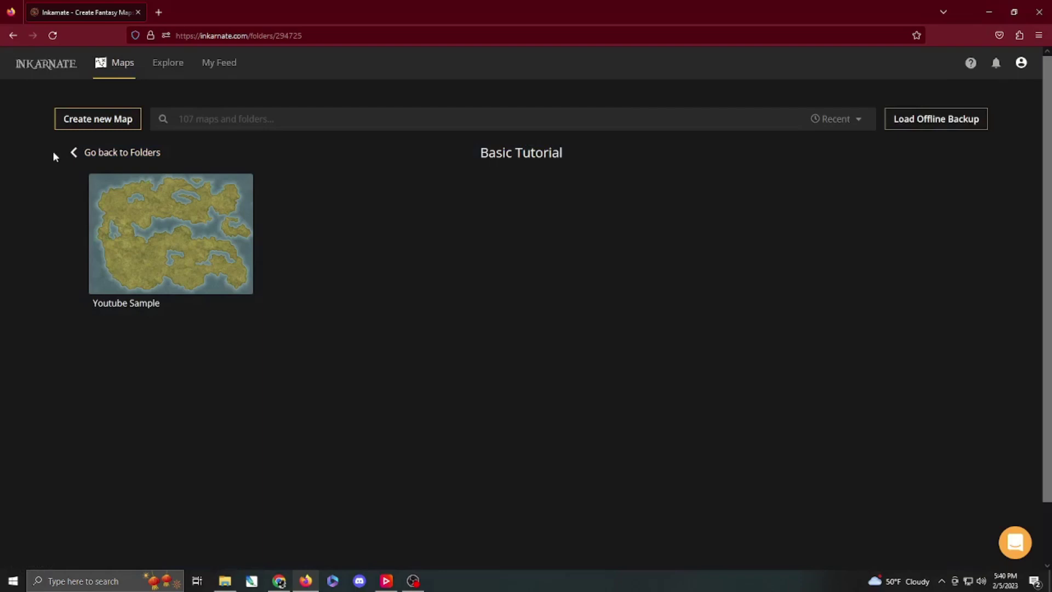
- Open the Youtube Sample map in the editor and pick the texture Brush tool
mouse_move(100, 237)
left_click(175, 241)
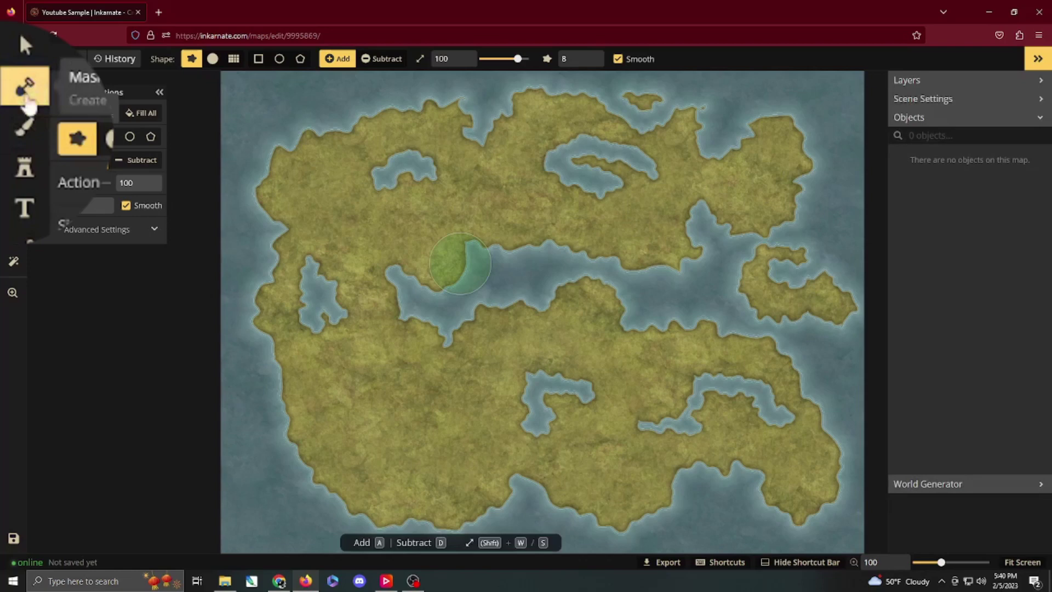
left_click(25, 131)
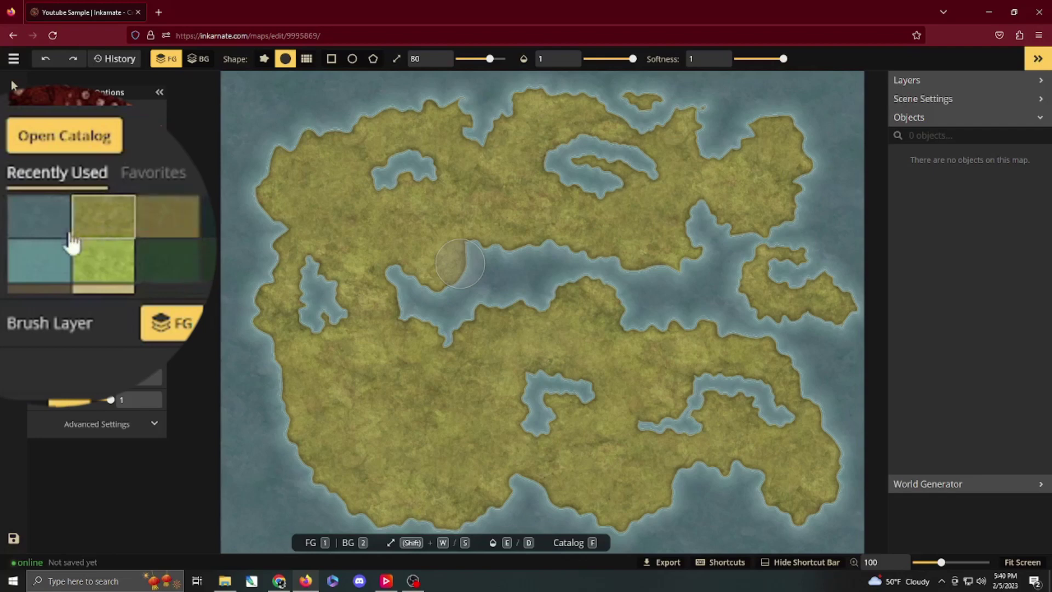
scroll(101, 246, "down", 1)
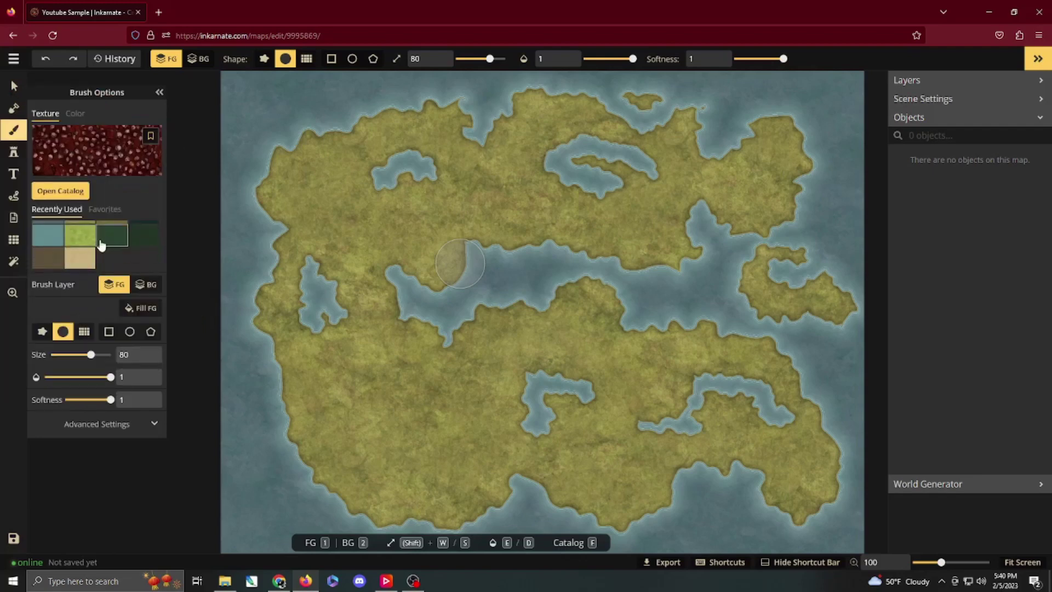
scroll(101, 246, "up", 1)
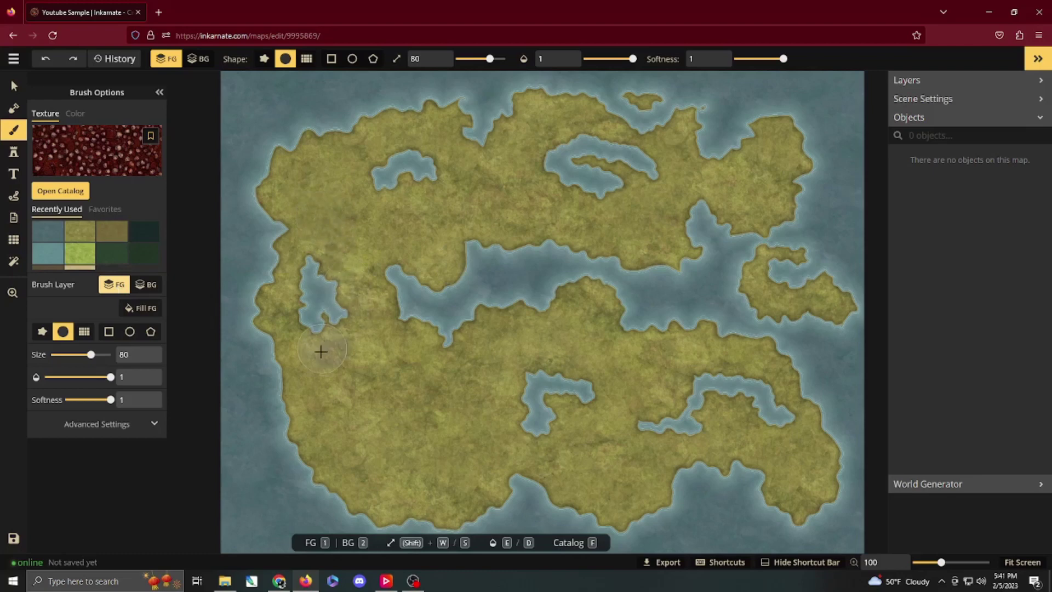
- Test a red stroke on the land, undo it, and switch painting to the background layer
mouse_move(327, 406)
left_mouse_down()
mouse_move(329, 350)
mouse_move(373, 361)
mouse_move(344, 397)
left_mouse_up()
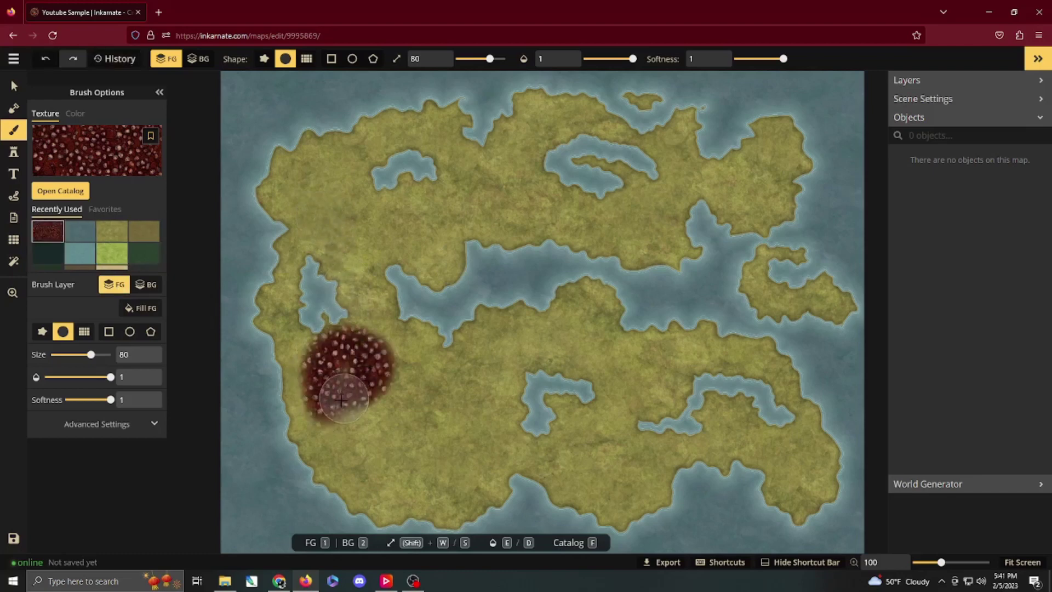
key("ctrl+z")
key("2")
- Try red background strokes and a full red background fill, undoing both to keep the blue water
mouse_move(240, 266)
left_mouse_down()
mouse_move(235, 253)
mouse_move(257, 272)
left_mouse_up()
mouse_move(295, 306)
left_mouse_down()
mouse_move(250, 345)
mouse_move(307, 372)
left_mouse_up()
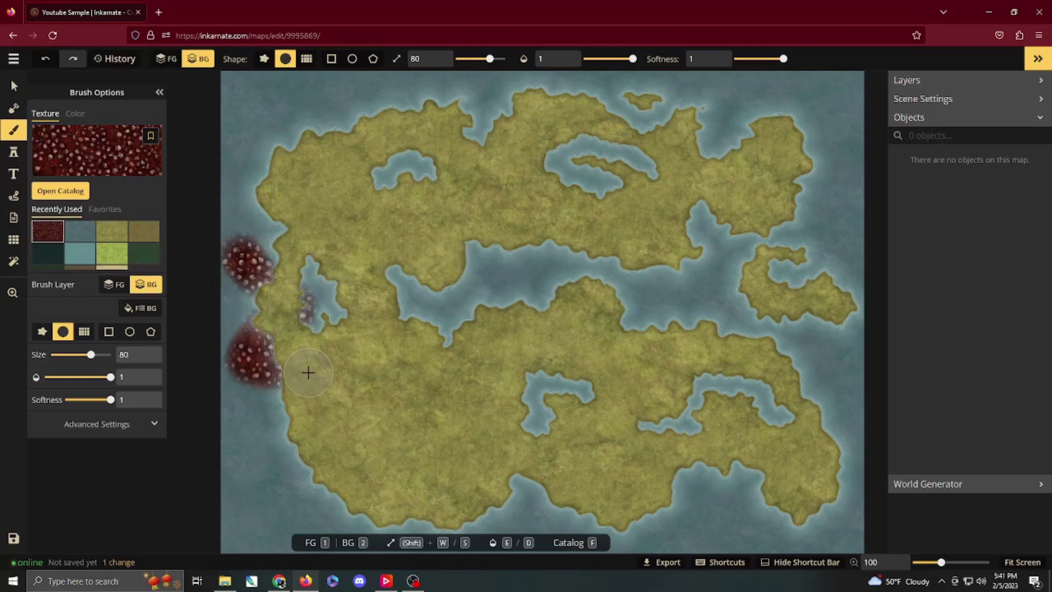
key("ctrl+z")
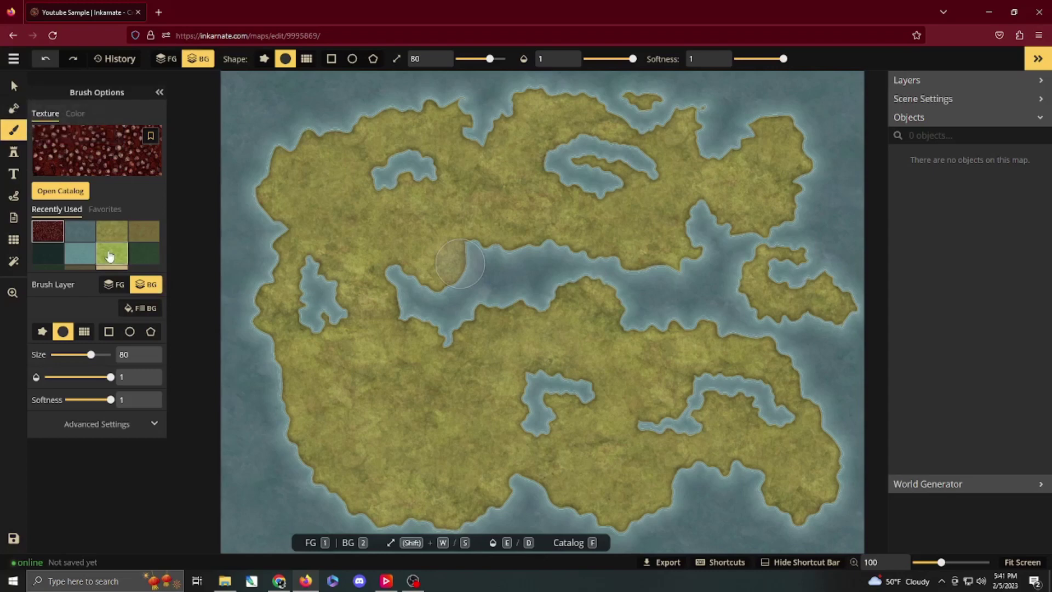
left_click(146, 308)
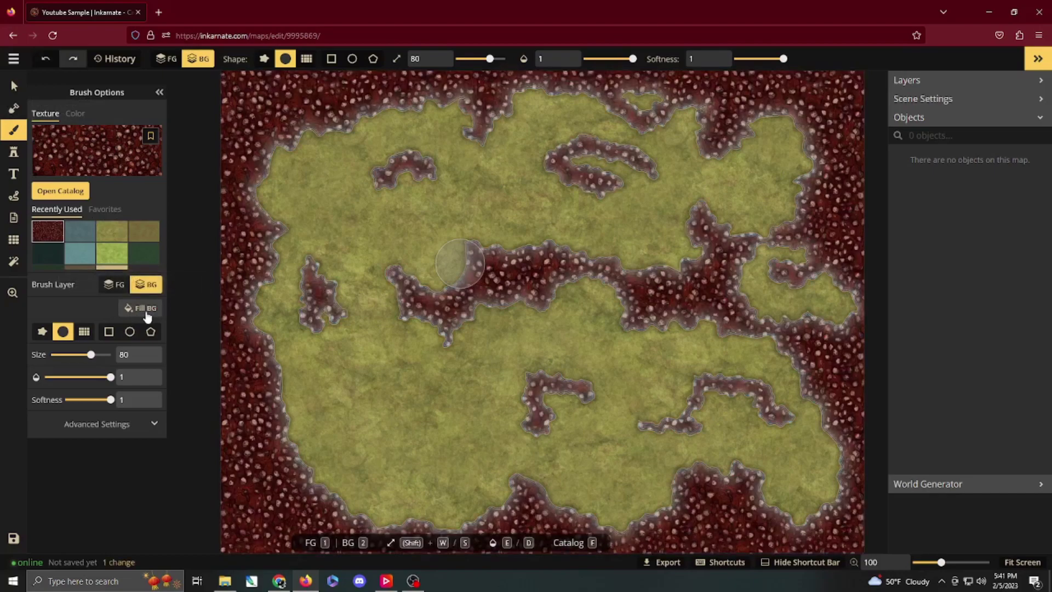
key("ctrl+z")
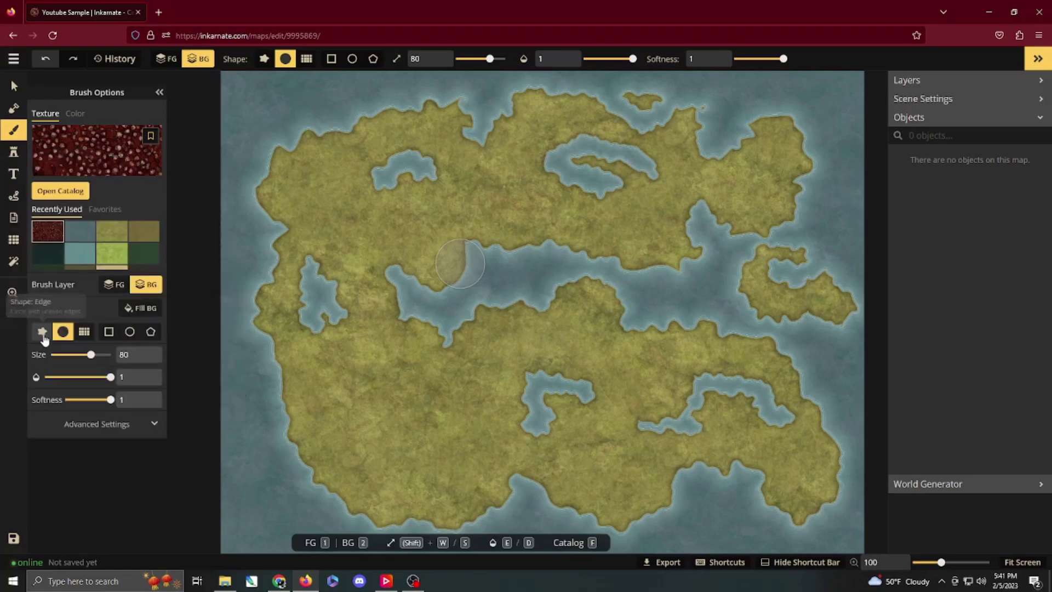
- With the Edge brush shape, paint a background stroke under the land and undo a left-edge test
left_click(42, 332)
mouse_move(266, 315)
left_mouse_down()
mouse_move(343, 356)
mouse_move(383, 400)
left_mouse_up()
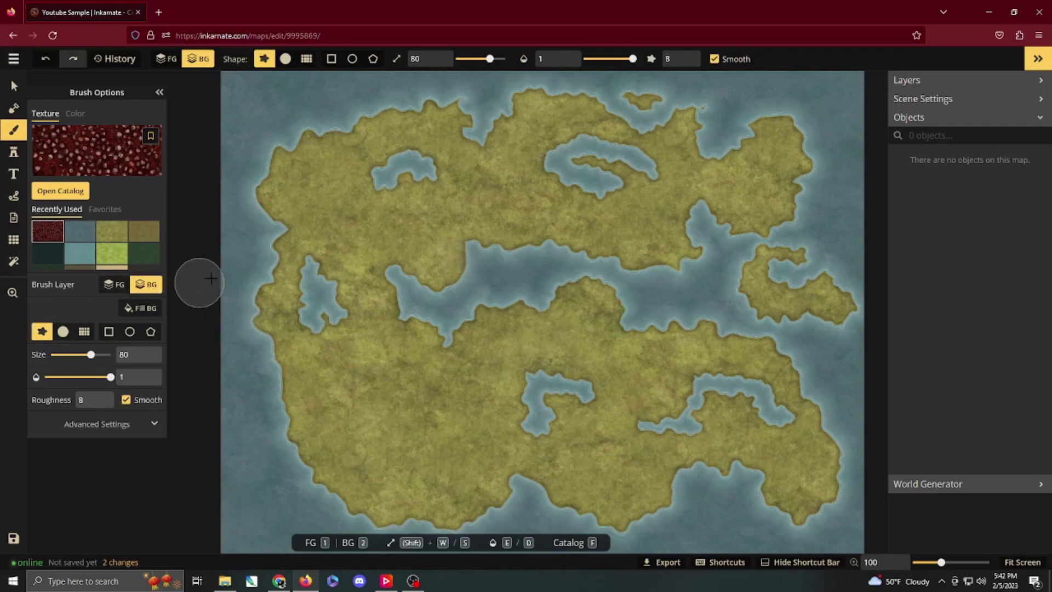
mouse_move(199, 278)
left_mouse_down()
mouse_move(219, 263)
mouse_move(208, 342)
mouse_move(223, 405)
left_mouse_up()
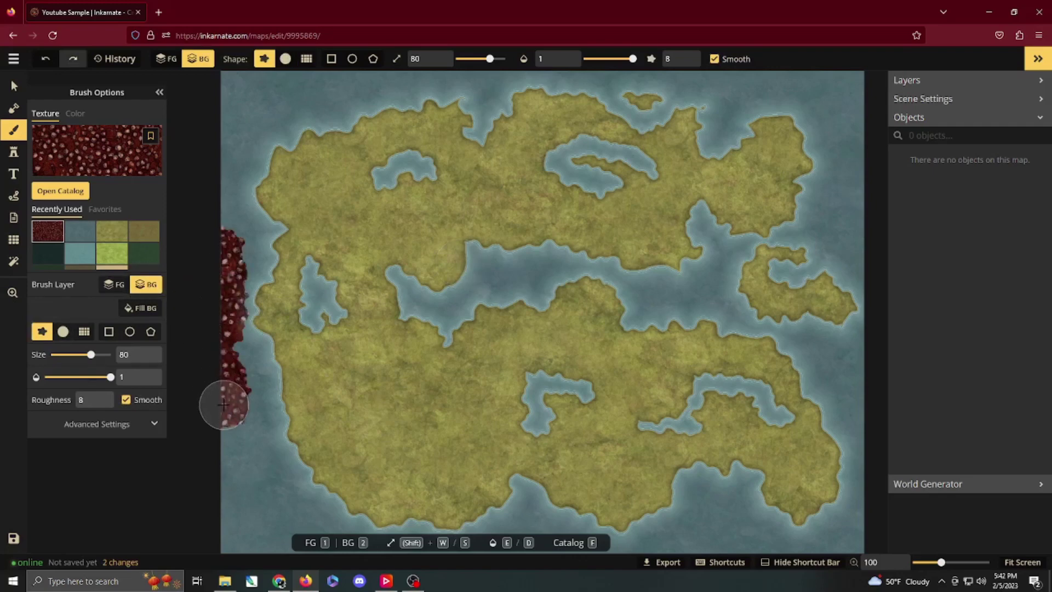
key("ctrl+z")
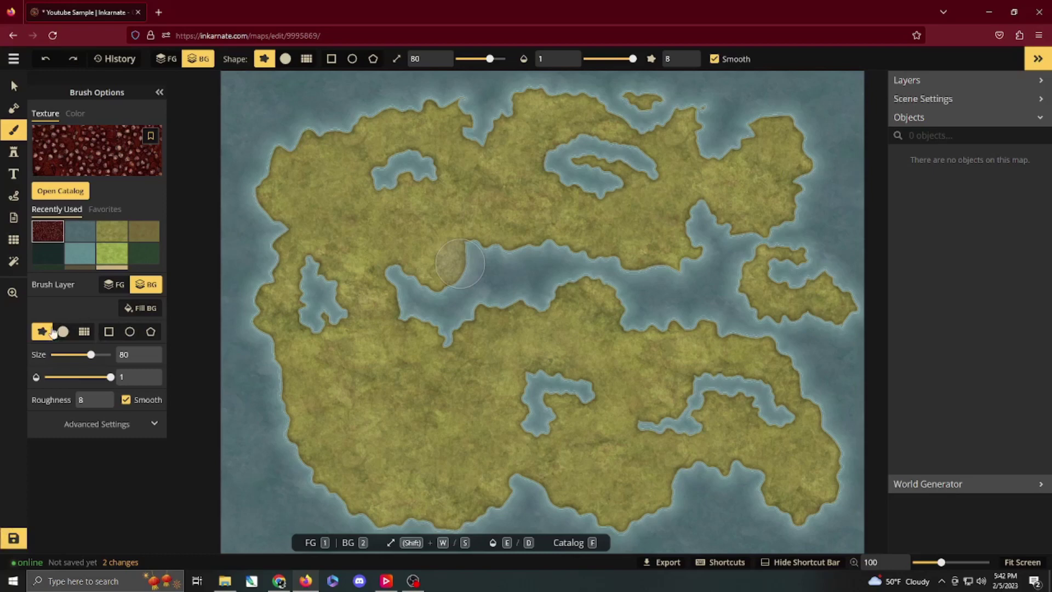
- Try the Round and Grid brush shapes with red left-edge patches, undoing each
left_click(64, 332)
mouse_move(232, 390)
left_mouse_down()
mouse_move(255, 425)
mouse_move(234, 419)
mouse_move(275, 466)
left_mouse_up()
key("ctrl+z")
left_click(83, 332)
key("ctrl+z")
- Preview rectangle, ellipse and polygon fill regions for the background brush
left_click(112, 333)
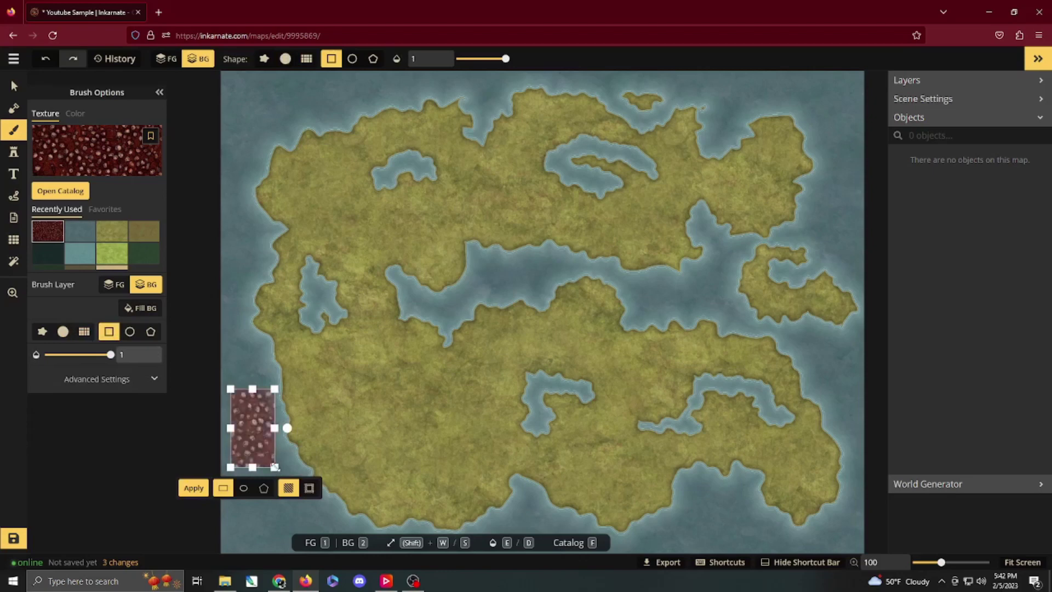
left_click(129, 332)
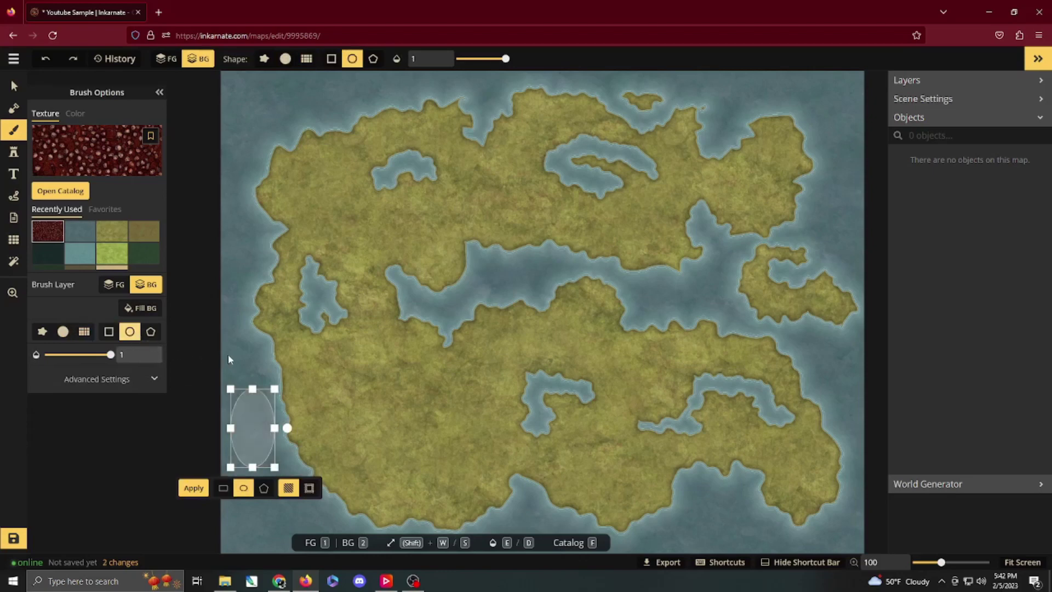
left_click(151, 332)
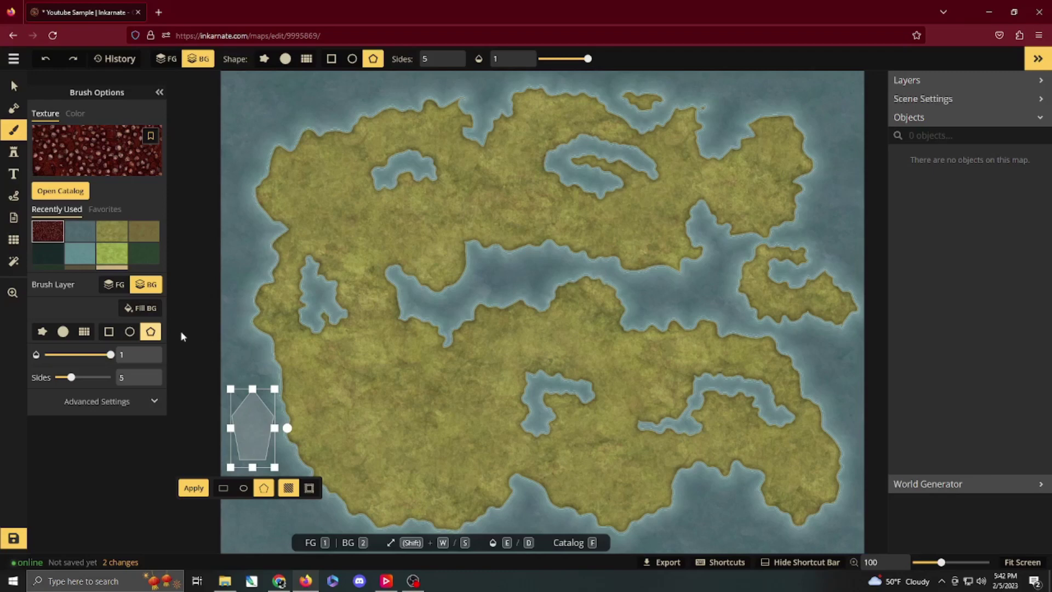
left_click(114, 339)
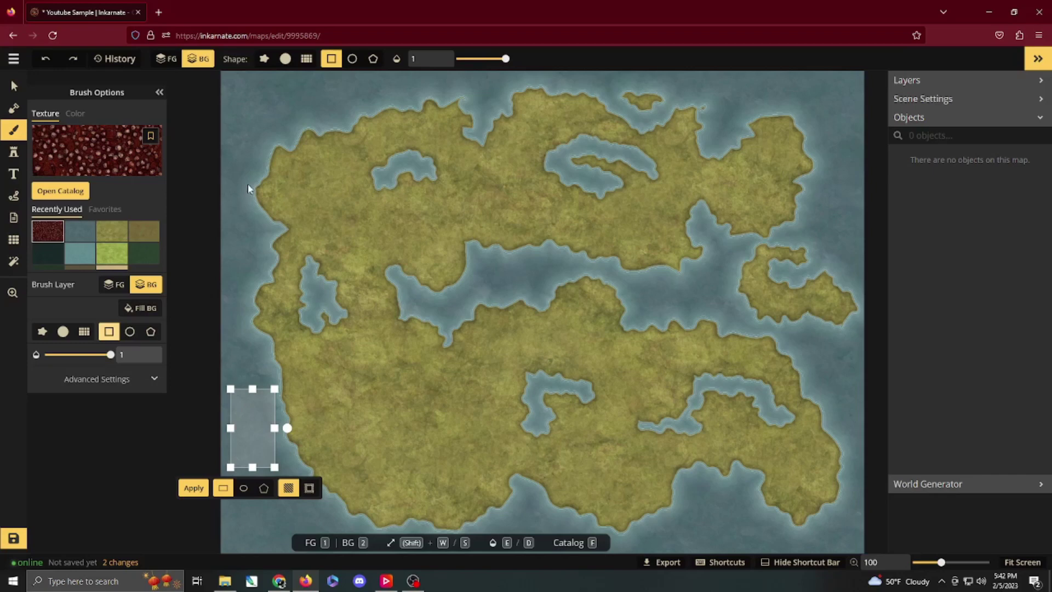
left_click(130, 332)
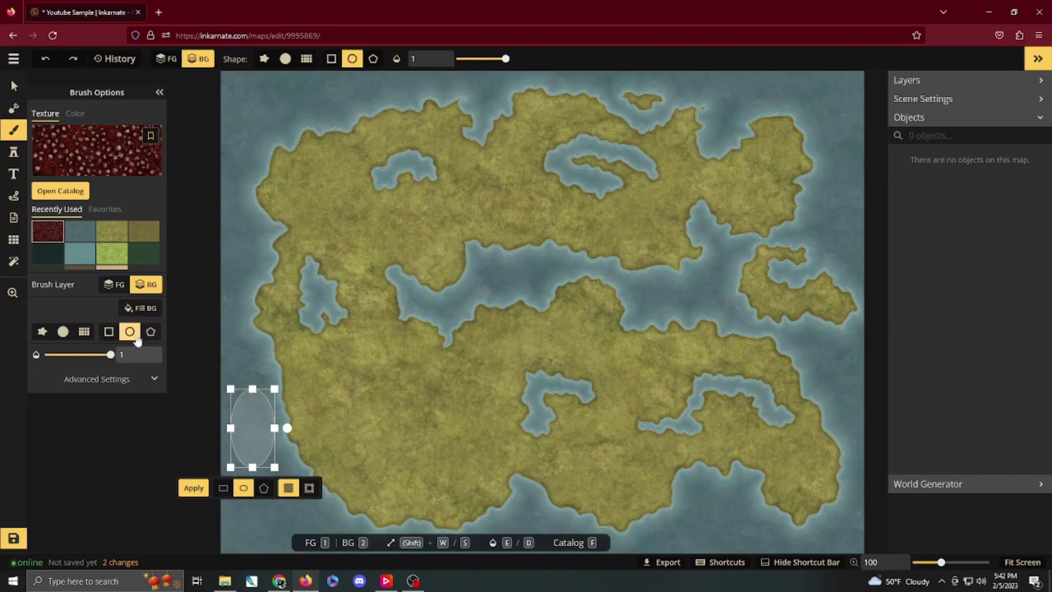
left_click(151, 333)
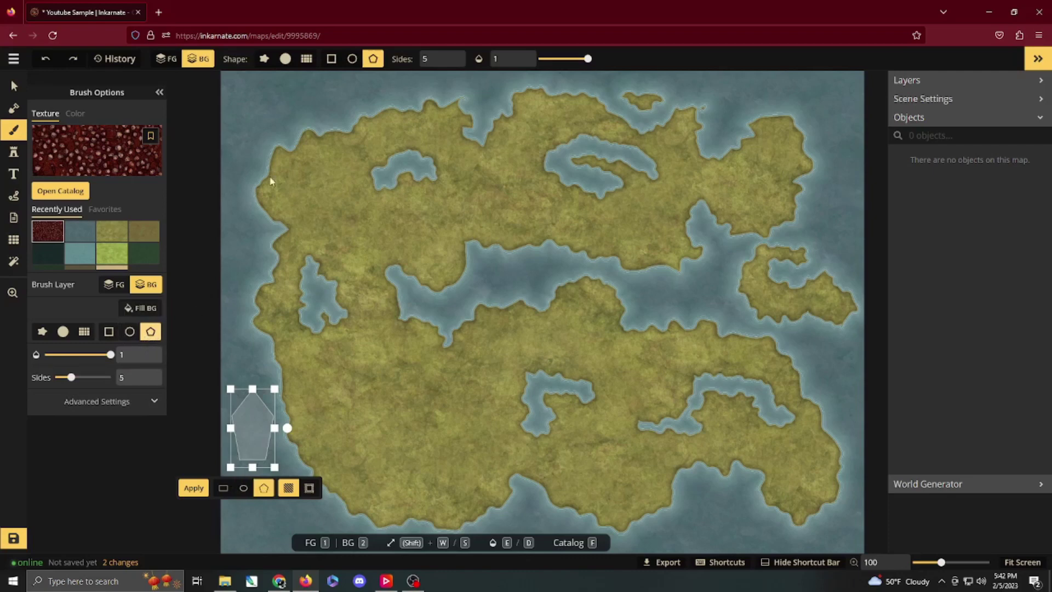
- Adjust the polygon region to four sides, then return to the Round brush shape
left_click(449, 57)
left_click(448, 57)
left_click(449, 57)
left_click(448, 57)
left_click(449, 57)
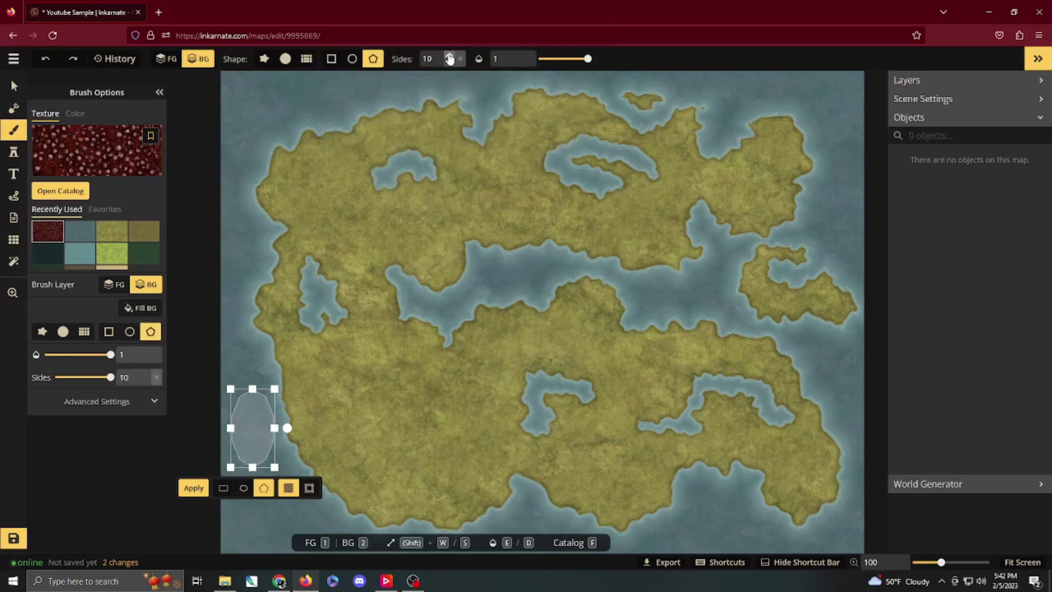
left_click(449, 64)
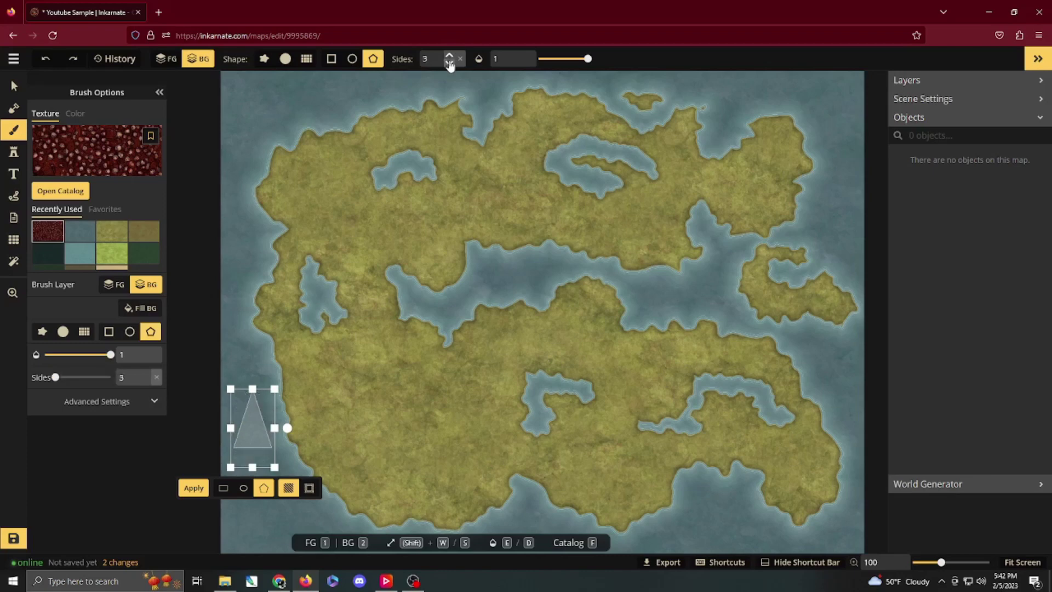
left_click(449, 56)
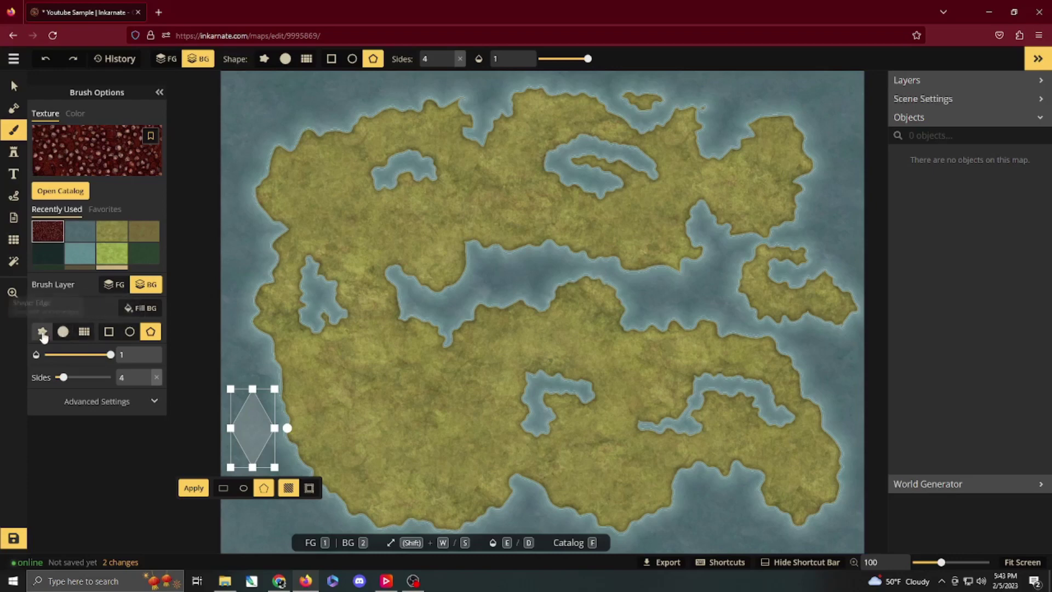
left_click(63, 333)
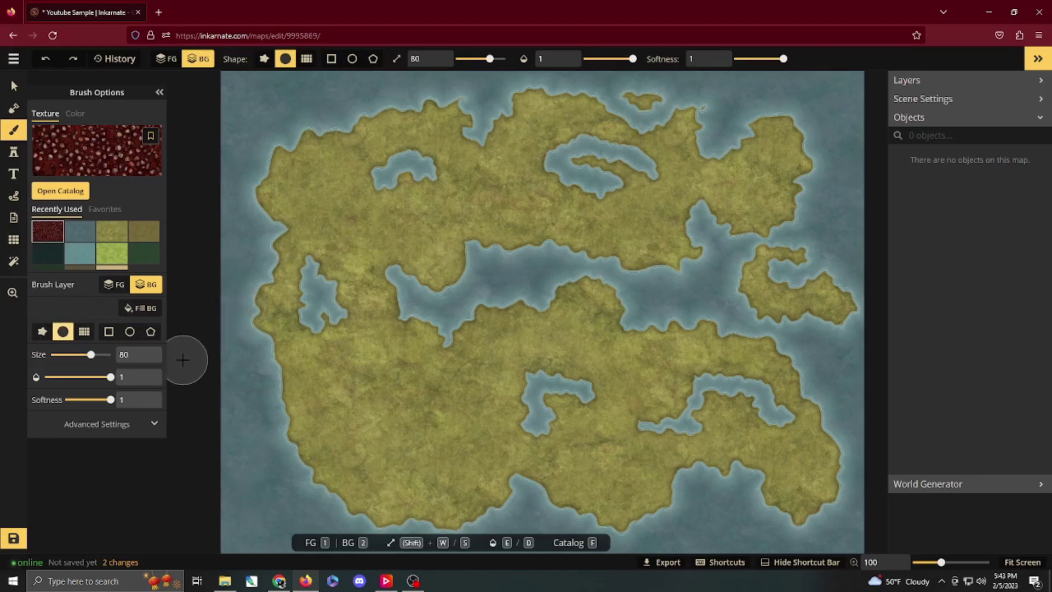
- Set brush size 70 on the foreground layer and undo a red test stroke on the land
left_click_drag(91, 354, 113, 335)
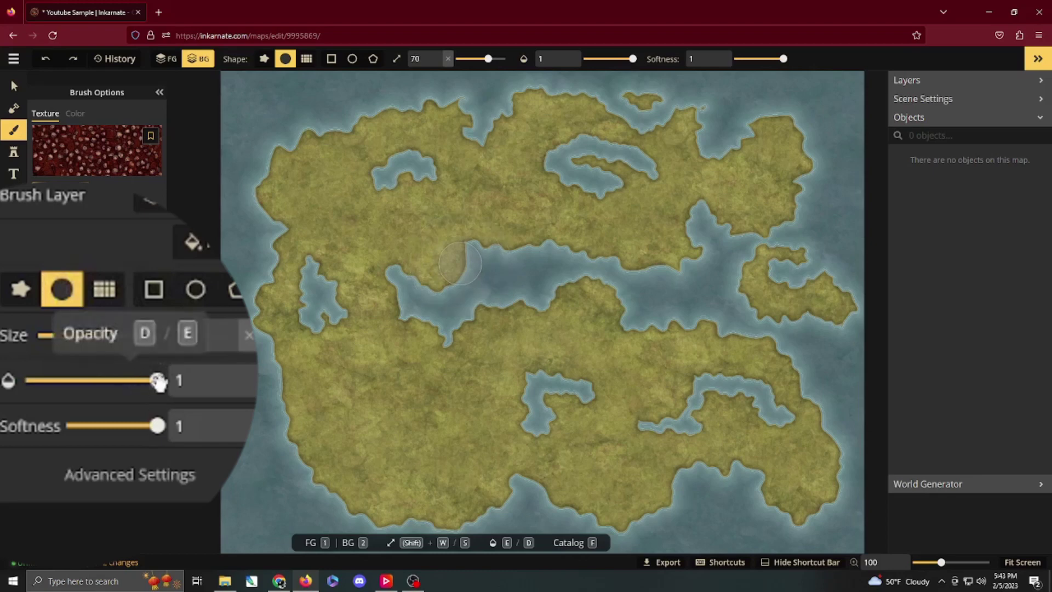
mouse_move(158, 383)
left_mouse_down()
mouse_move(25, 382)
mouse_move(160, 382)
left_mouse_up()
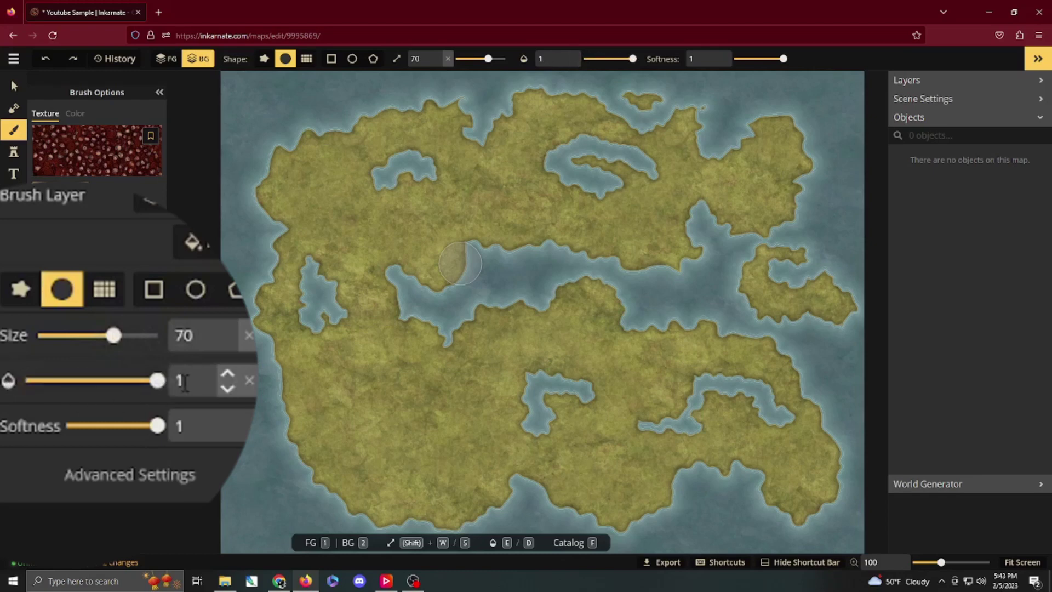
left_click(164, 213)
mouse_move(351, 382)
left_mouse_down()
mouse_move(417, 414)
mouse_move(380, 409)
left_mouse_up()
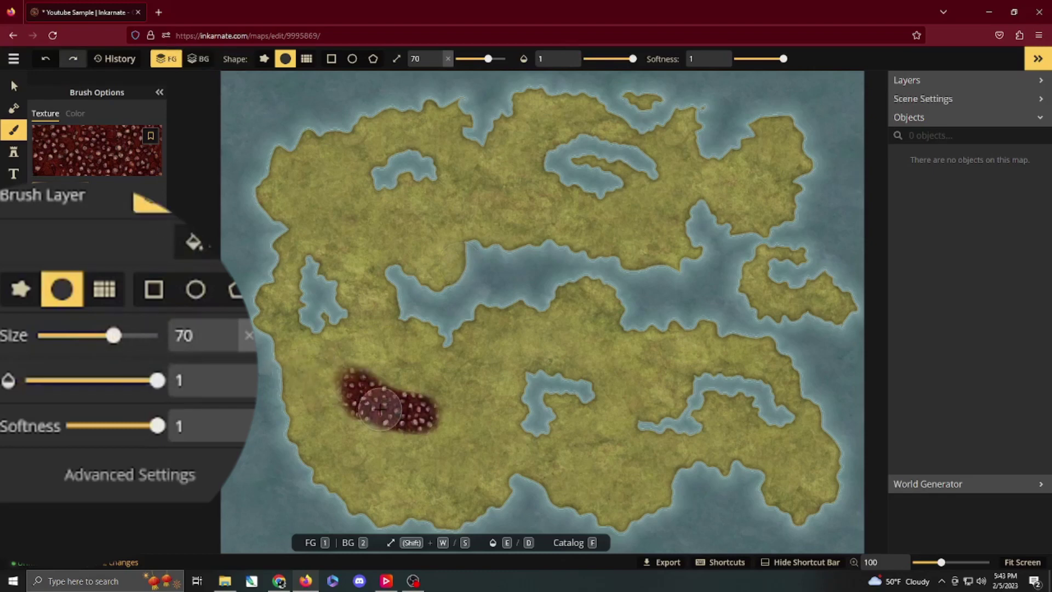
key("ctrl+z")
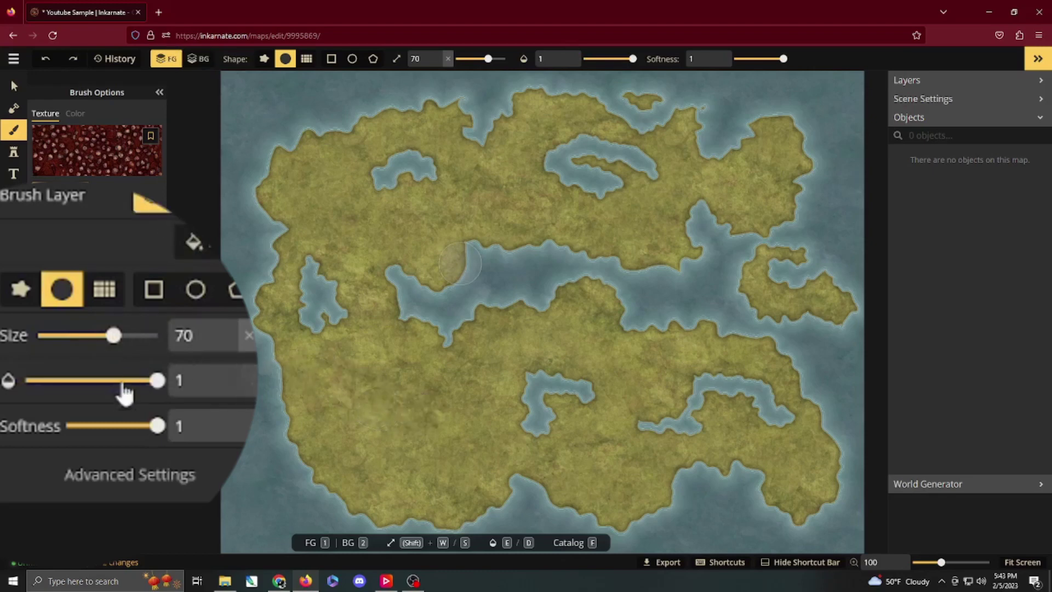
- At opacity 0.38, paint a translucent red patch on the lower-left land, then undo it
left_click_drag(161, 379, 90, 381)
mouse_move(336, 376)
left_mouse_down()
mouse_move(355, 417)
mouse_move(395, 438)
mouse_move(416, 422)
mouse_move(356, 390)
mouse_move(440, 430)
mouse_move(358, 379)
mouse_move(357, 391)
mouse_move(300, 403)
mouse_move(326, 387)
mouse_move(384, 433)
mouse_move(421, 436)
mouse_move(350, 376)
mouse_move(409, 409)
mouse_move(424, 424)
mouse_move(343, 386)
mouse_move(341, 422)
mouse_move(402, 447)
mouse_move(324, 404)
mouse_move(387, 459)
mouse_move(437, 404)
mouse_move(326, 369)
mouse_move(369, 457)
mouse_move(428, 419)
mouse_move(329, 386)
mouse_move(408, 471)
mouse_move(429, 475)
mouse_move(360, 391)
left_mouse_up()
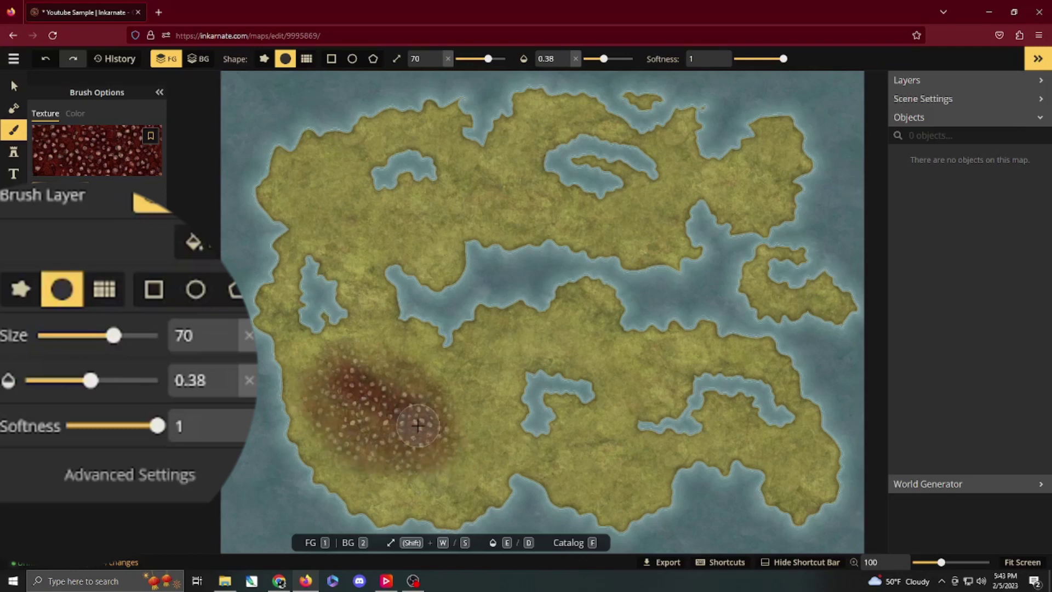
mouse_move(417, 425)
left_mouse_down()
mouse_move(339, 388)
mouse_move(408, 436)
left_mouse_up()
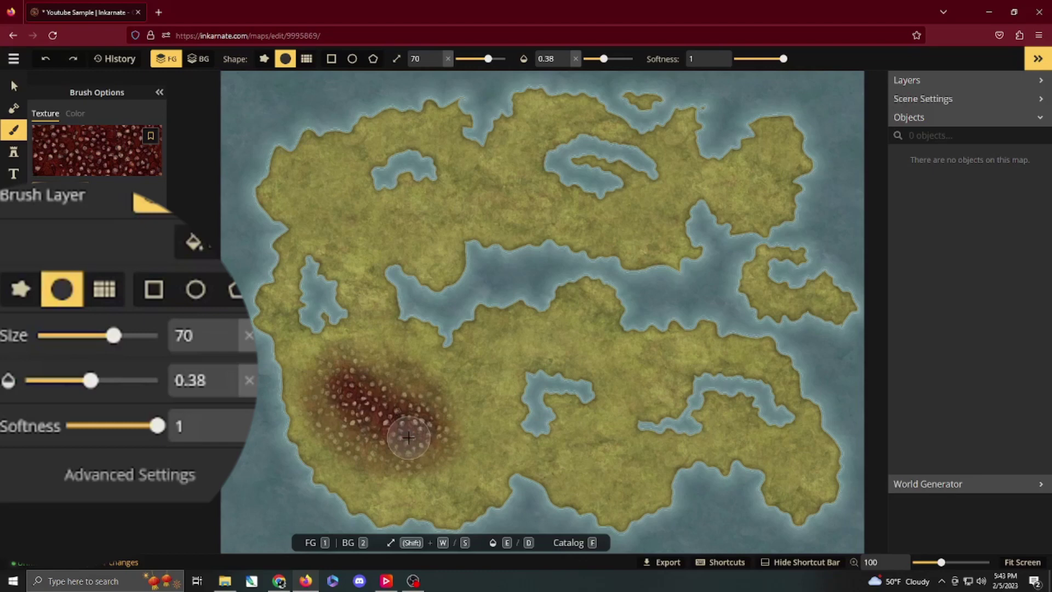
key("ctrl+z")
key("ctrl+z")
key("ctrl+z")
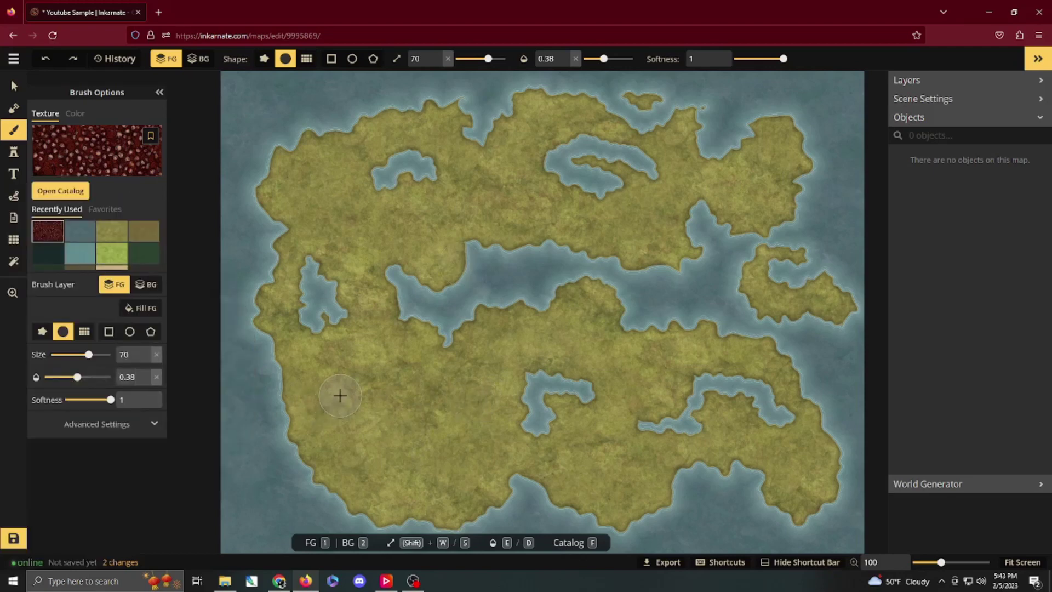
- Switch to light-green grass at opacity 1 and softness 0, undoing the test grass strokes
left_click(113, 253)
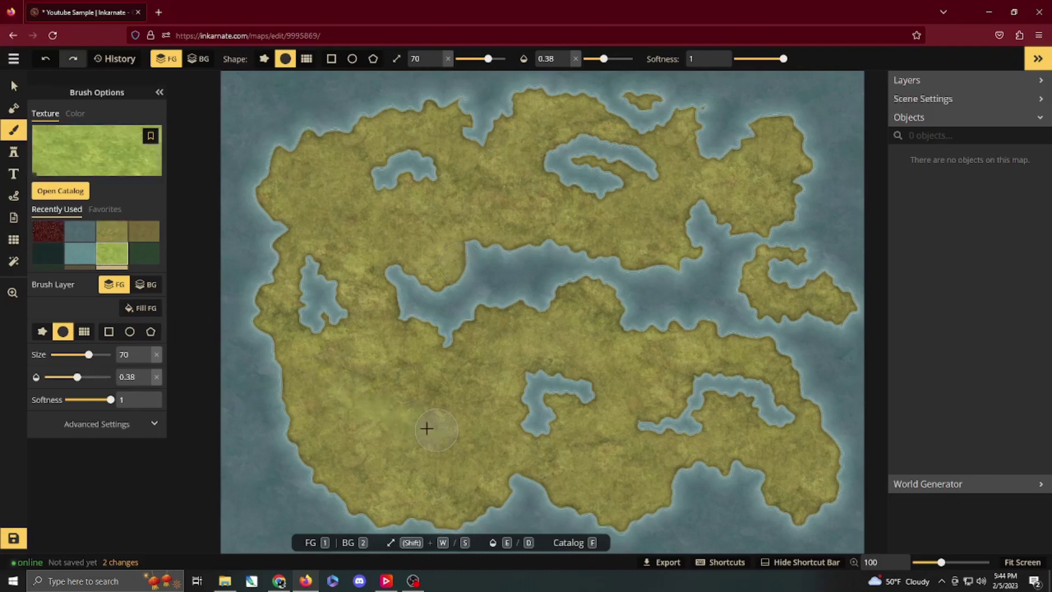
left_click_drag(78, 376, 117, 379)
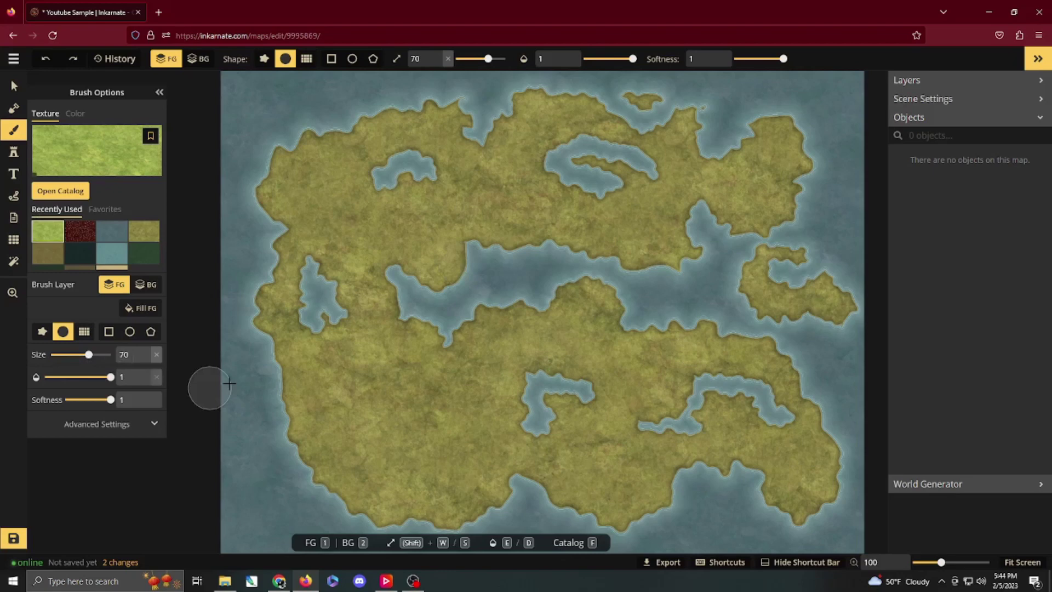
left_click_drag(331, 371, 448, 431)
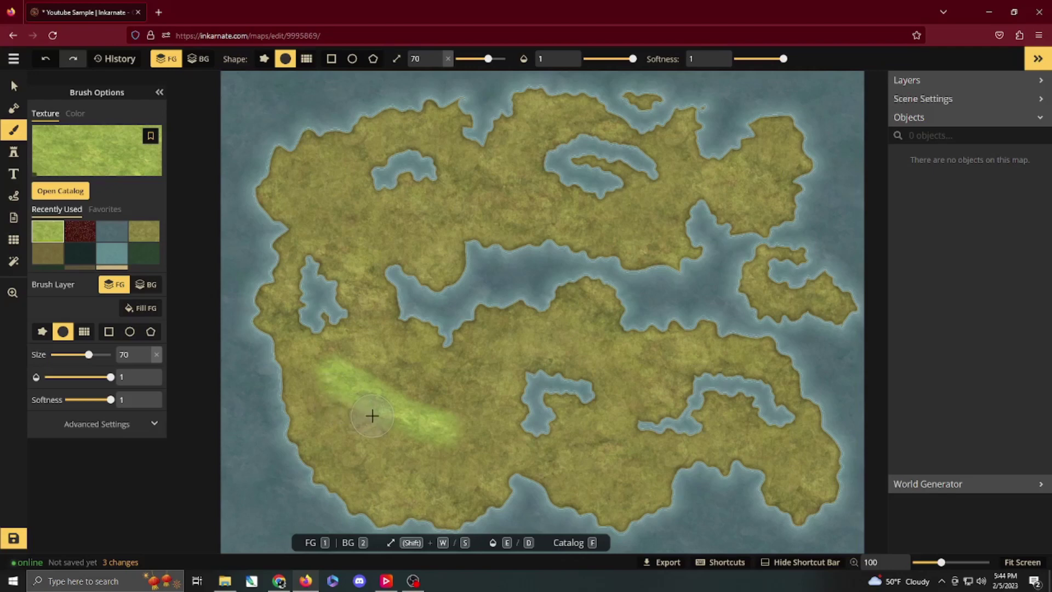
left_click_drag(110, 399, 66, 399)
left_click_drag(331, 437, 377, 463)
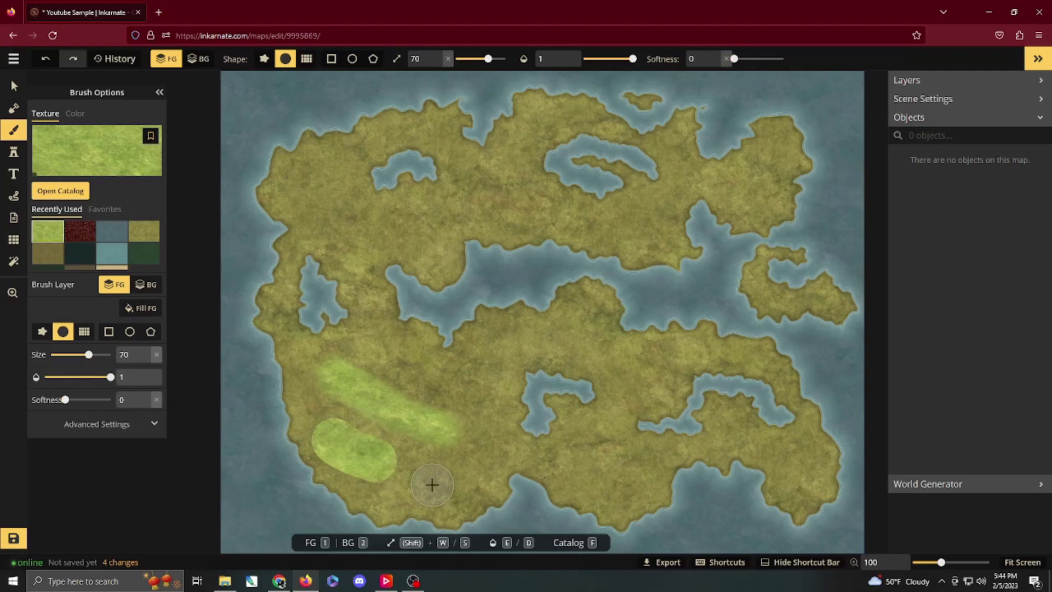
key("ctrl+z")
key("ctrl+z")
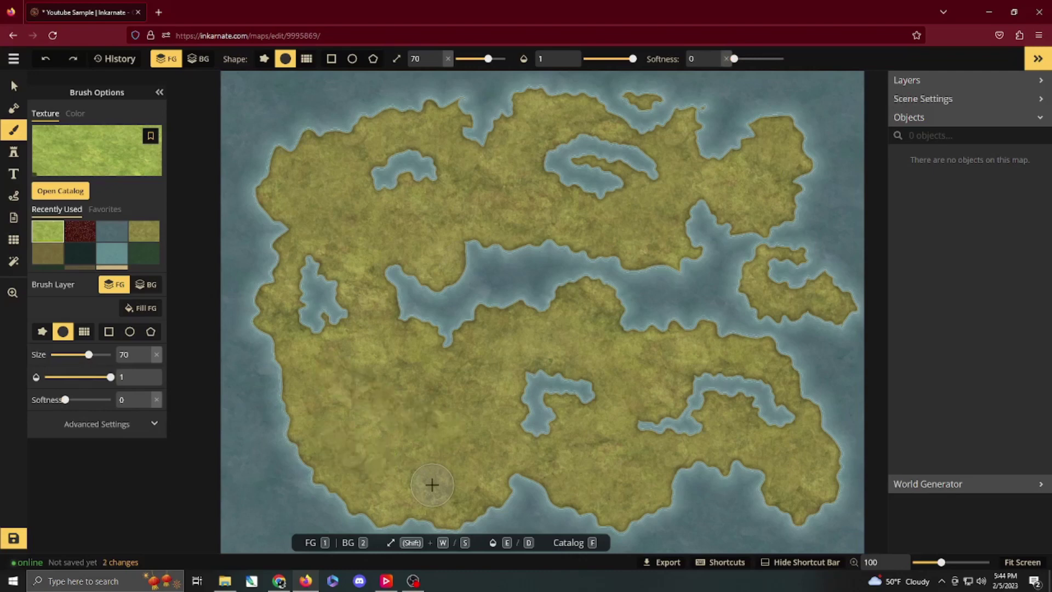
- Shrink the grass and pebble texture scales to 79.01 and try rotating and shifting the pebble texture
left_click(153, 434)
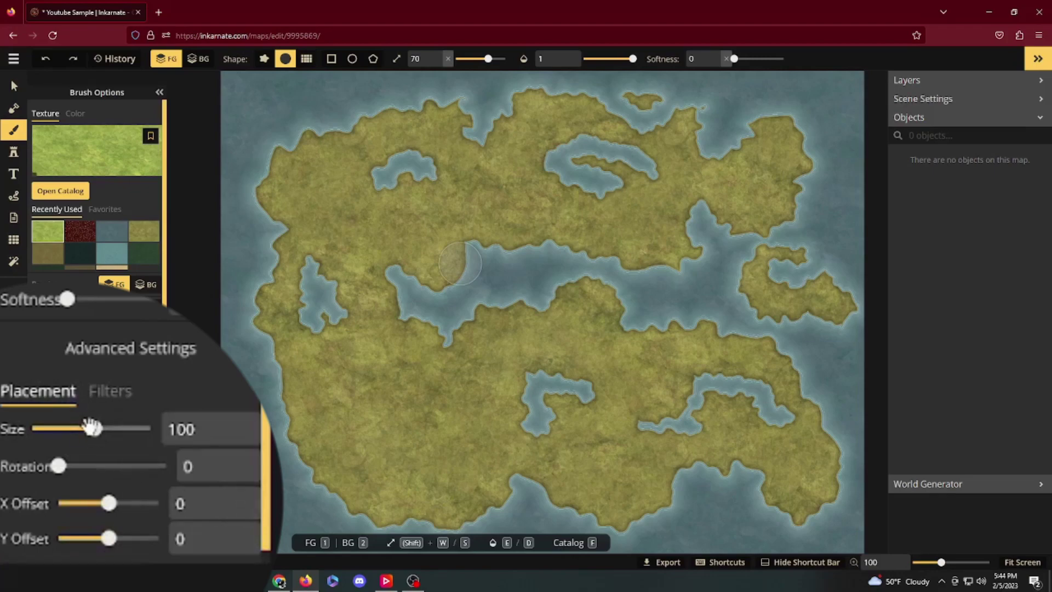
mouse_move(92, 427)
left_mouse_down()
mouse_move(71, 428)
mouse_move(92, 428)
mouse_move(84, 428)
left_mouse_up()
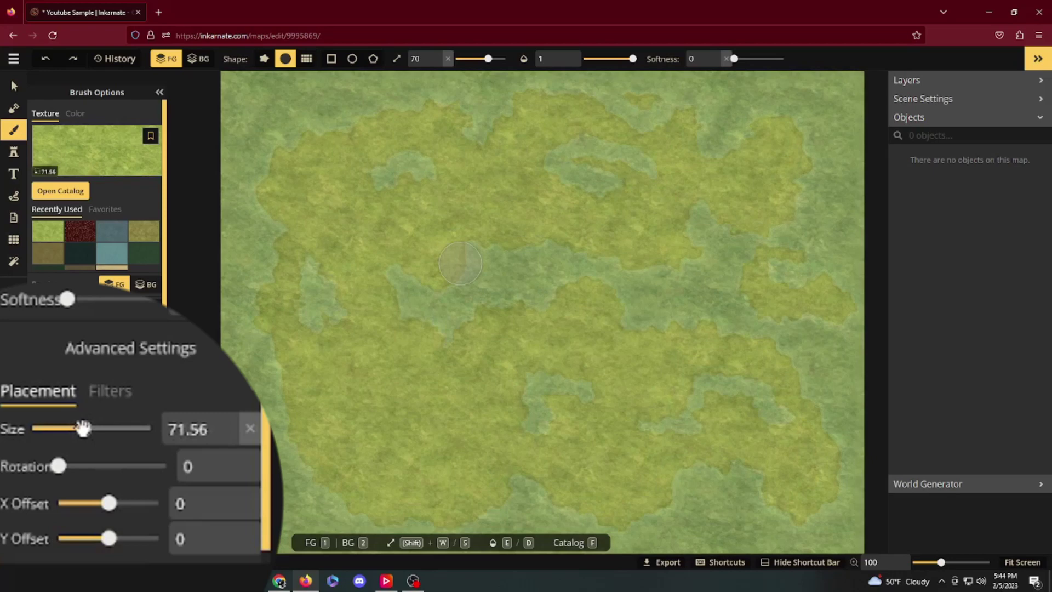
left_click(79, 233)
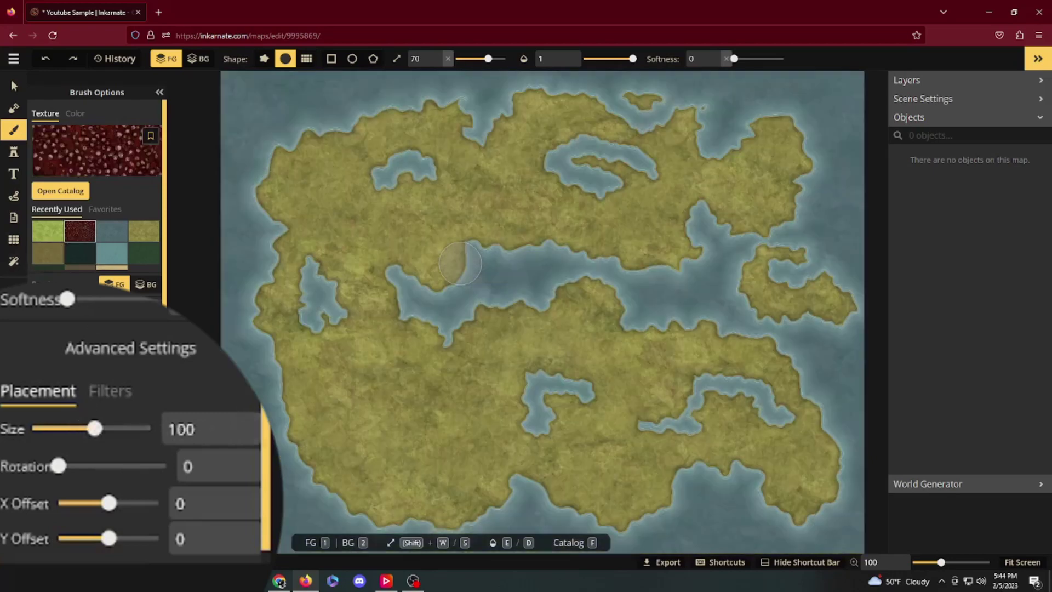
mouse_move(94, 428)
left_mouse_down()
mouse_move(82, 428)
mouse_move(140, 428)
mouse_move(87, 427)
left_mouse_up()
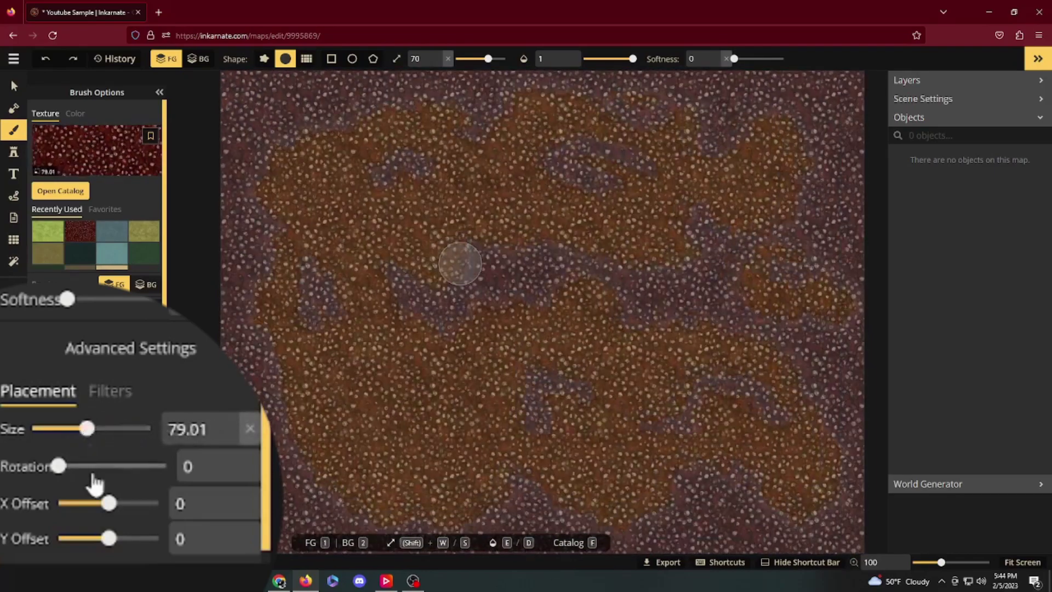
left_click_drag(60, 466, 81, 469)
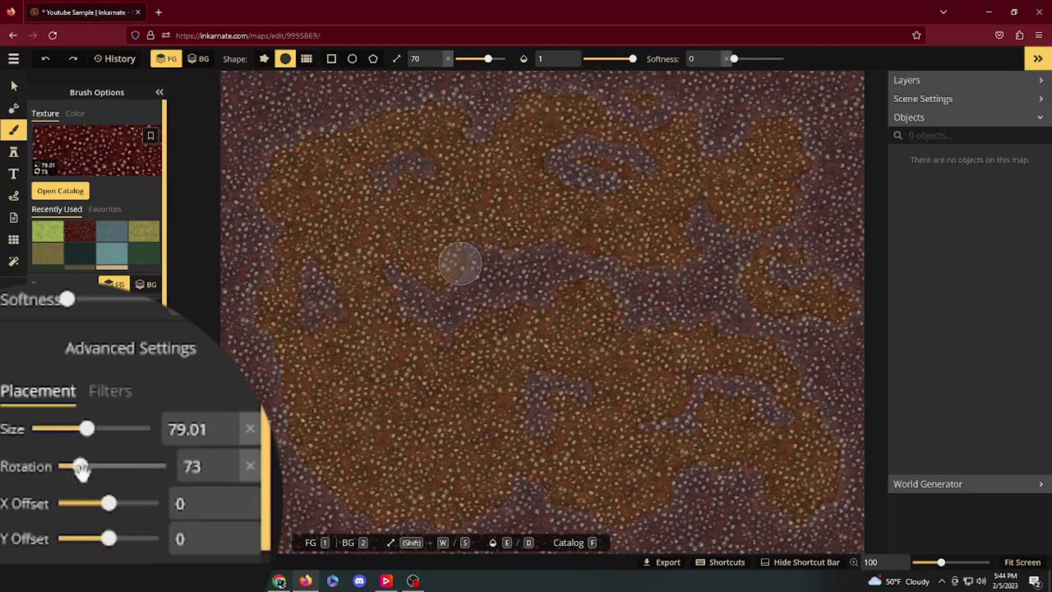
left_click_drag(109, 502, 75, 519)
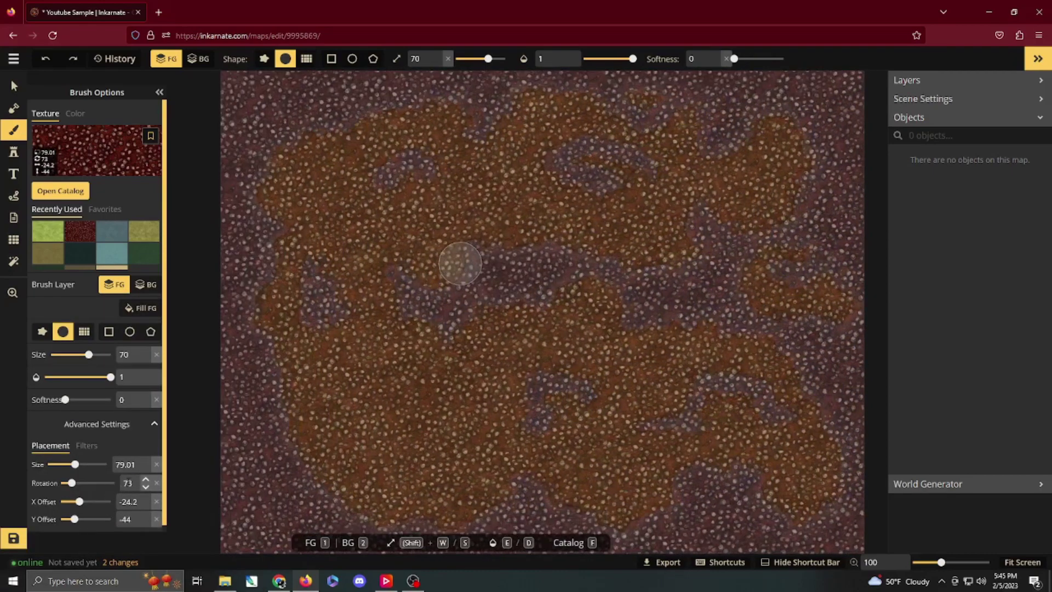
- Reset the pebble texture's rotation and X/Y offsets to 0, then reselect the green grass texture
double_click(127, 483)
type("0")
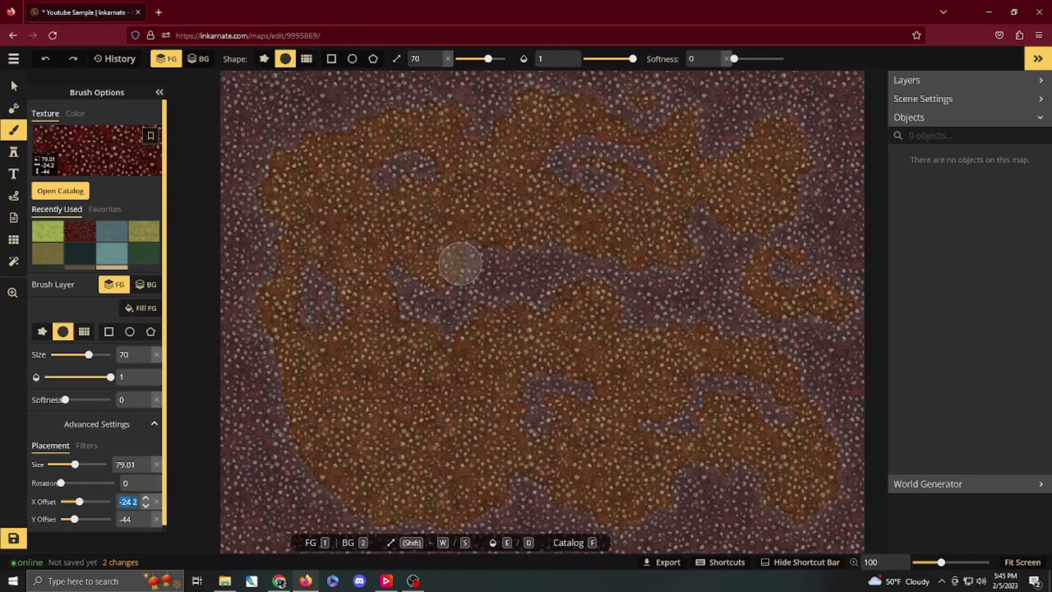
type("100")
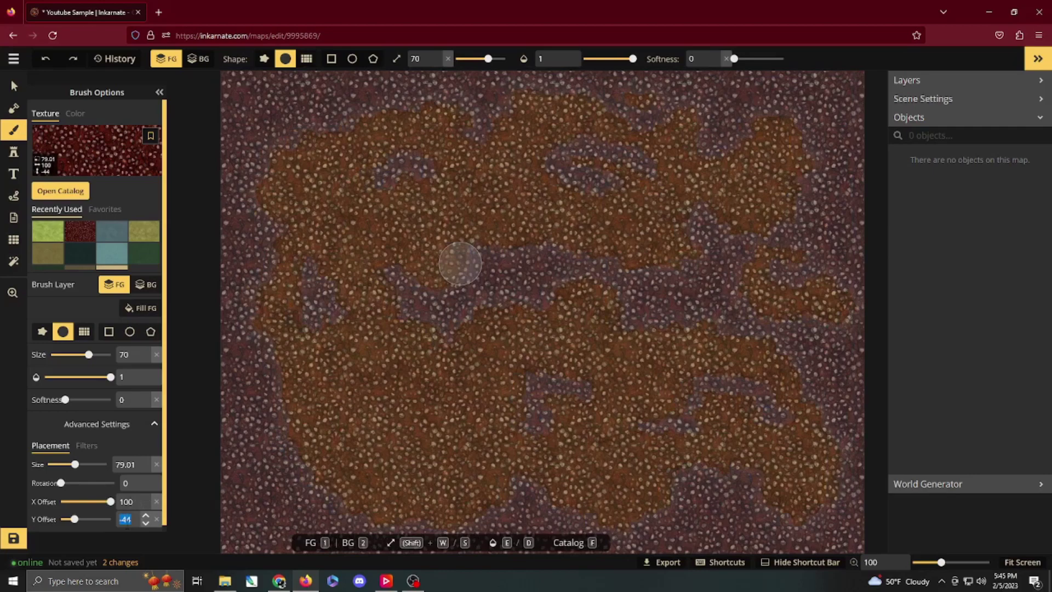
type("100")
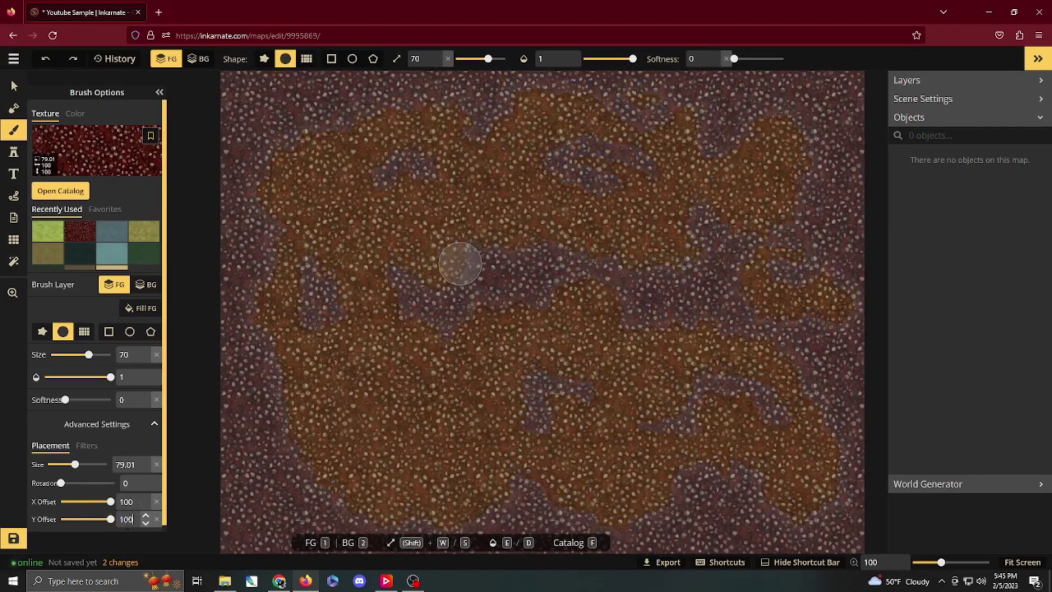
key("shift+Tab")
type("0")
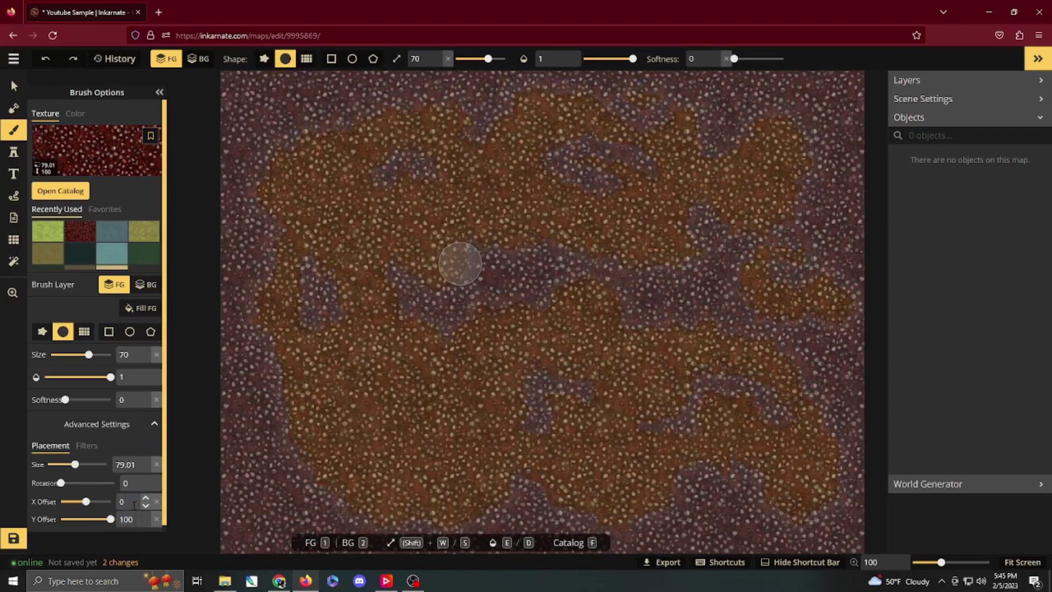
key("Tab")
type("0")
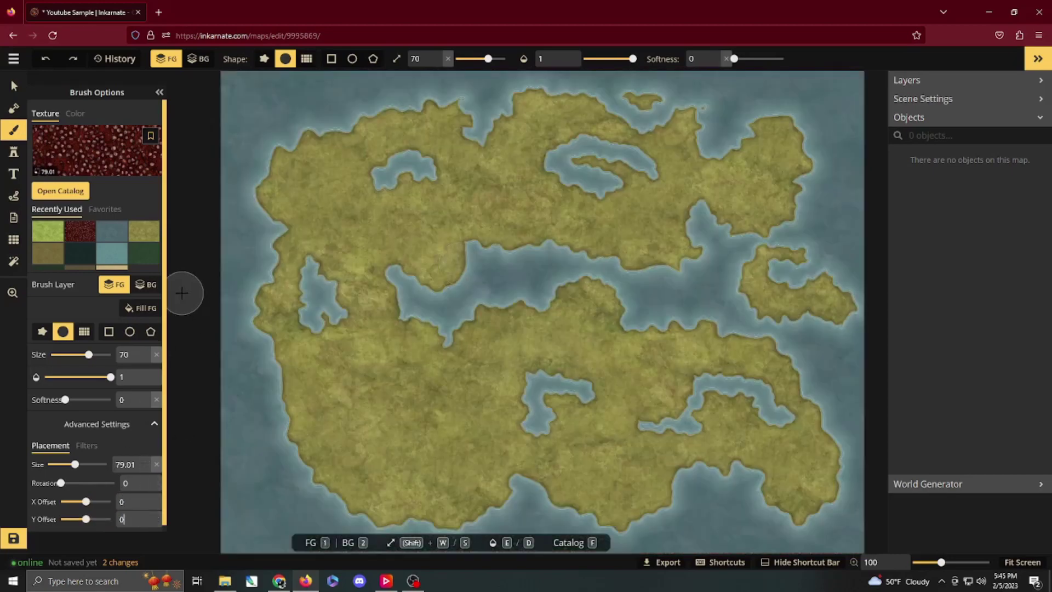
left_click(88, 447)
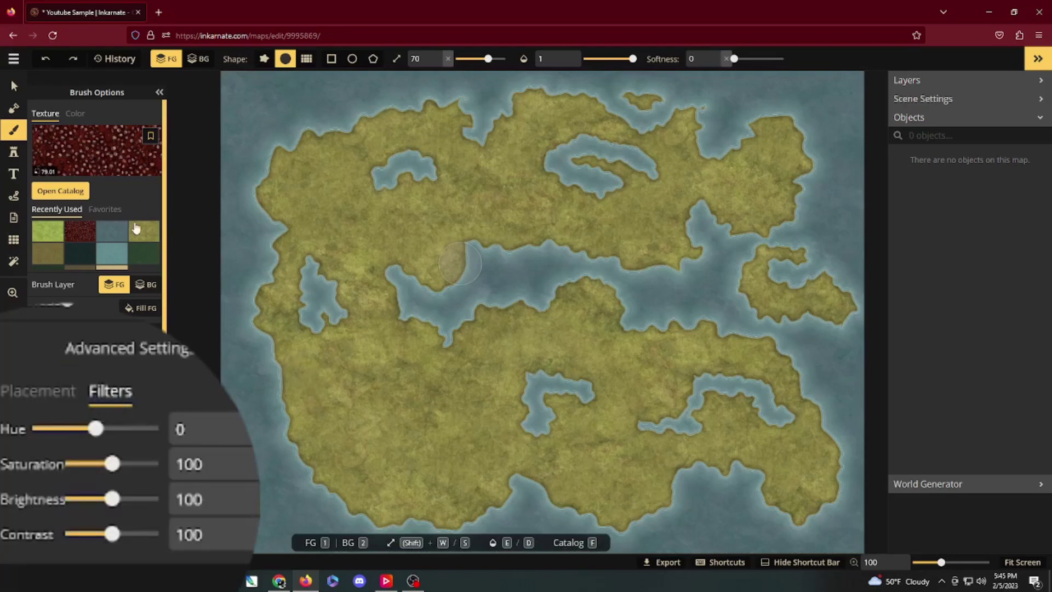
left_click(48, 232)
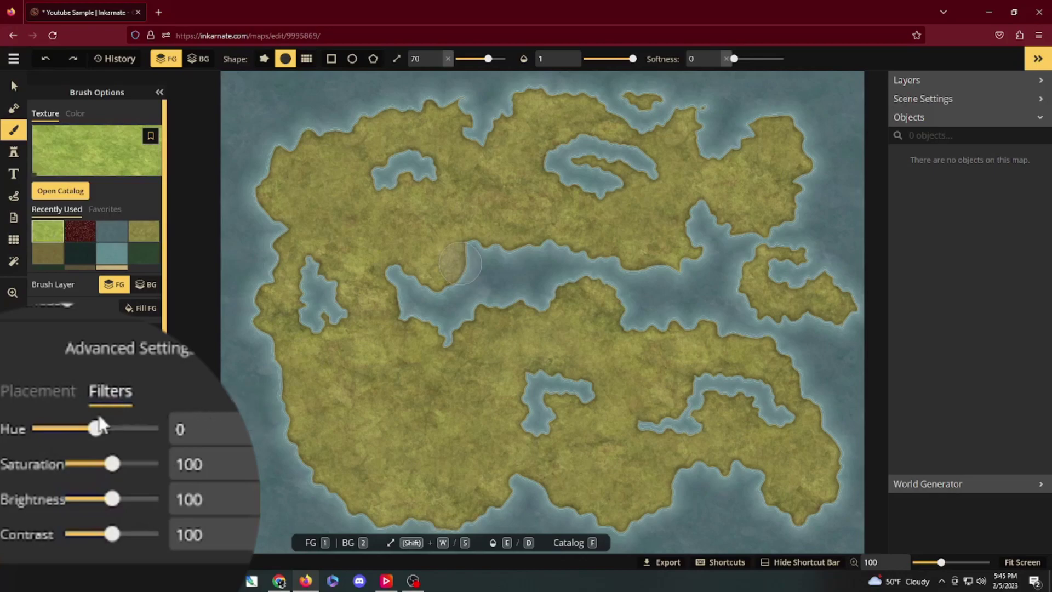
- Set the grass texture's hue to 0 and, after trying other values, saturation to 100
mouse_move(96, 428)
left_mouse_down()
mouse_move(113, 426)
mouse_move(84, 428)
left_mouse_up()
left_click(193, 419)
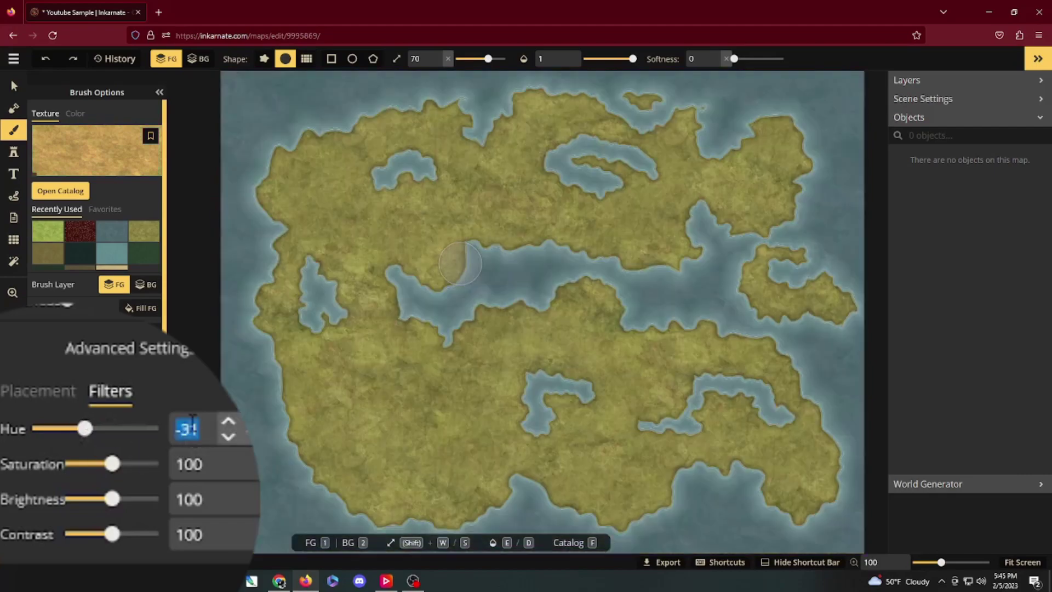
type("00")
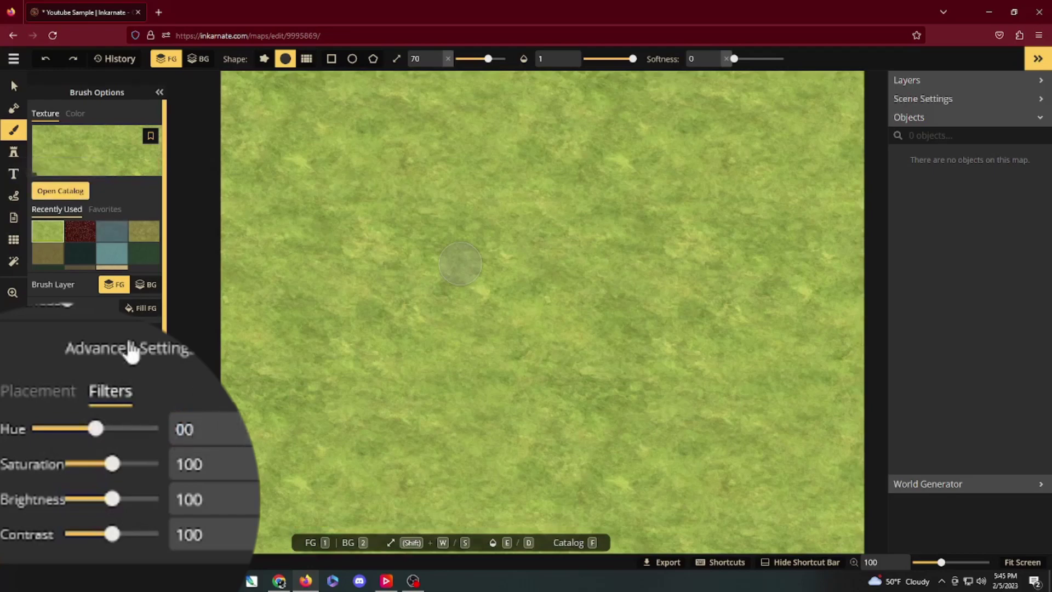
left_click_drag(110, 464, 68, 460)
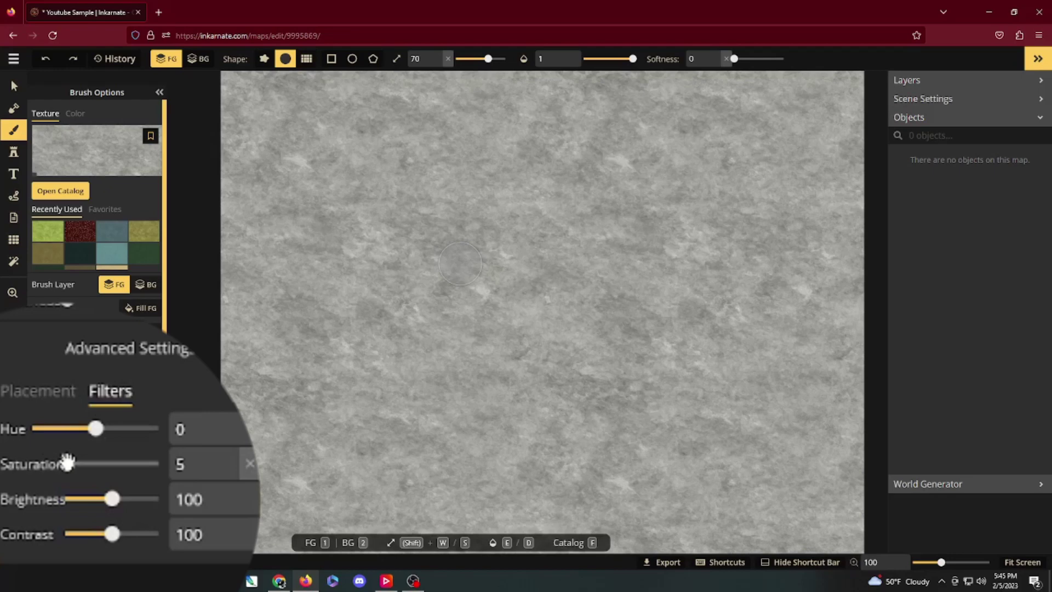
left_click(158, 464)
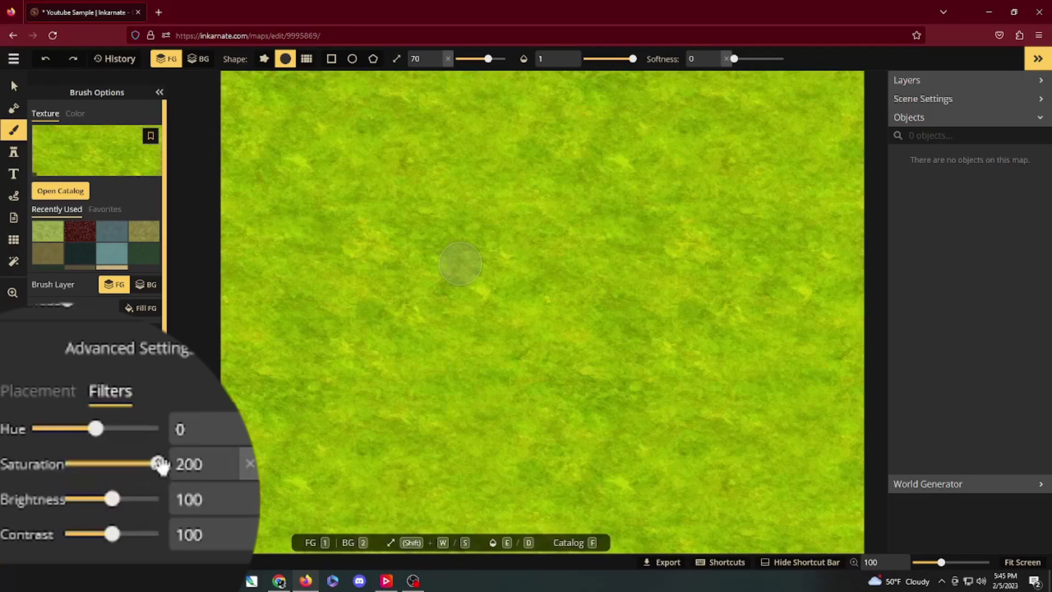
left_click_drag(160, 466, 153, 465)
double_click(189, 464)
type("125")
double_click(201, 472)
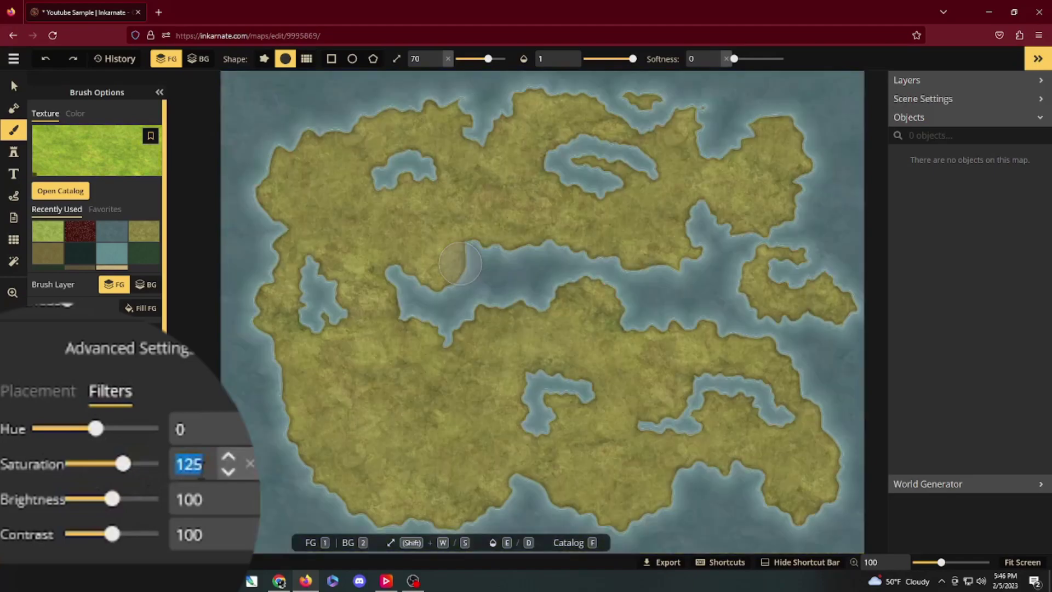
type("0")
key("BackSpace")
type("100")
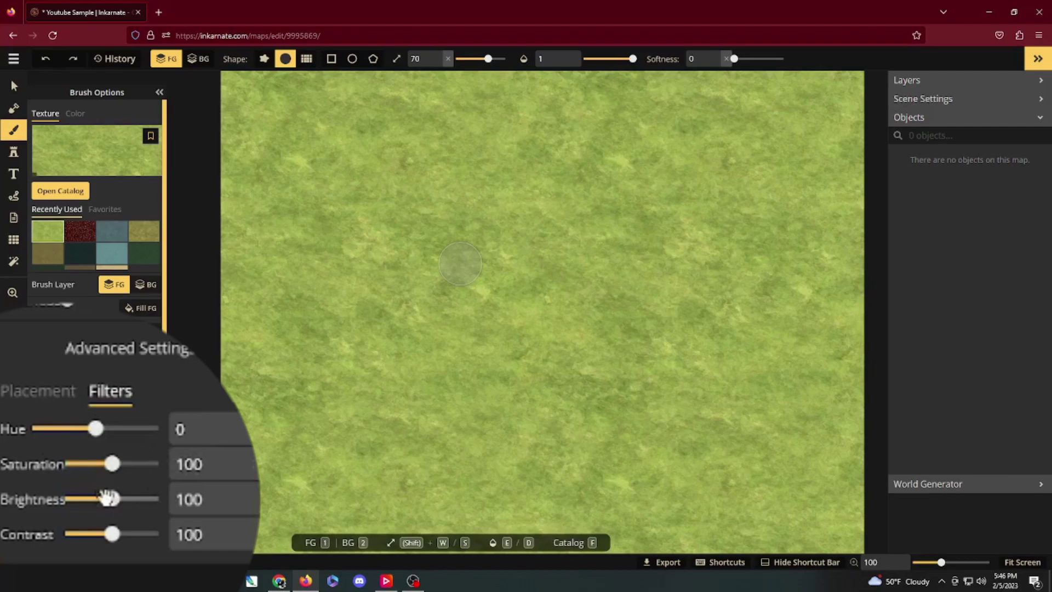
- Set brightness to 100 and, after trial values, contrast to 100
mouse_move(112, 499)
left_mouse_down()
mouse_move(81, 498)
mouse_move(163, 495)
mouse_move(119, 498)
left_mouse_up()
left_click(189, 499)
type("100")
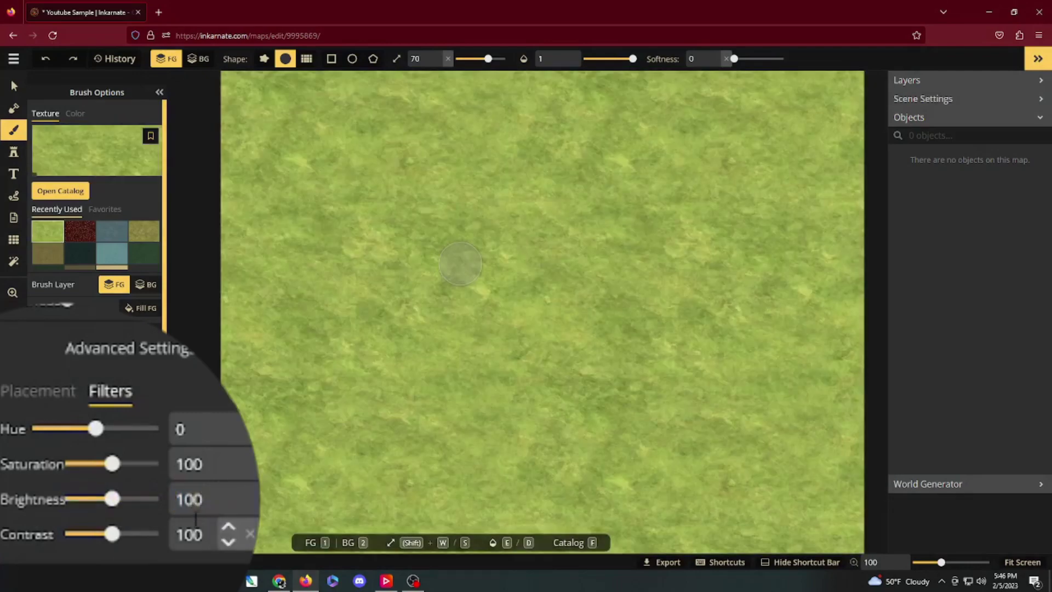
left_click_drag(113, 532, 133, 535)
left_click(83, 535)
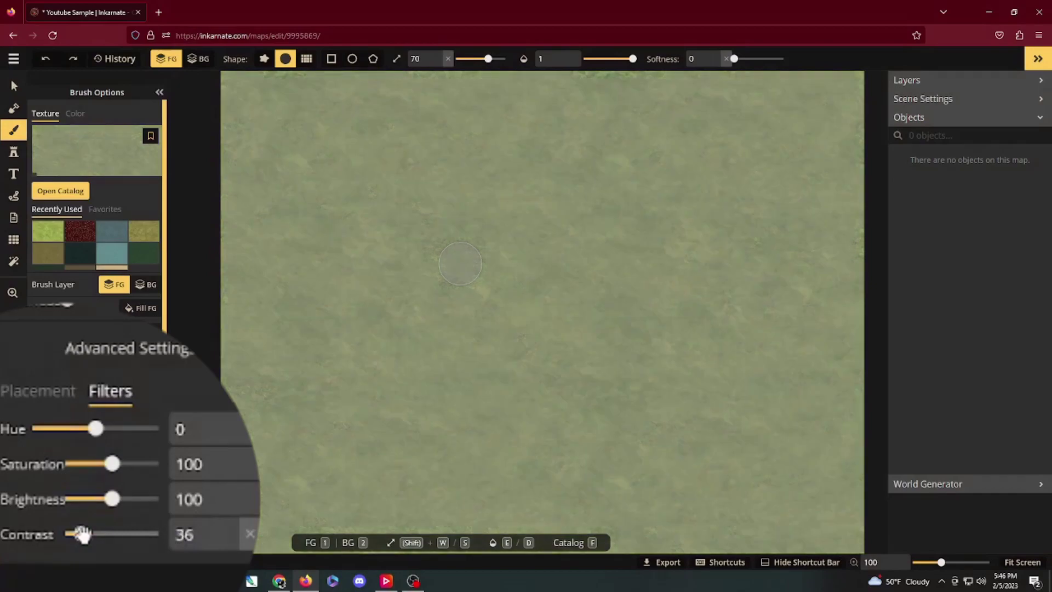
left_click_drag(83, 534, 127, 534)
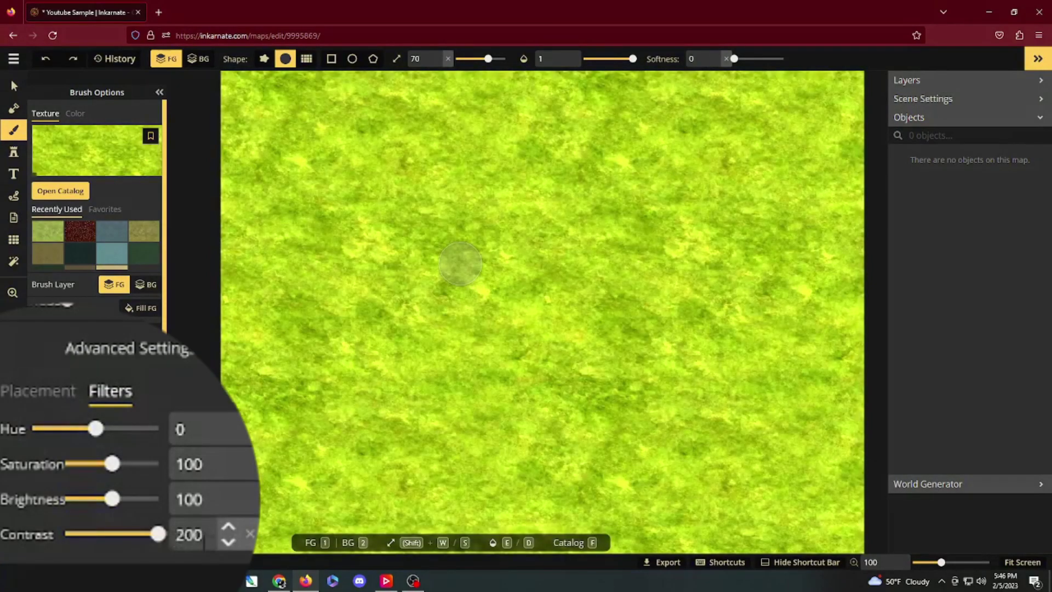
left_click(201, 541)
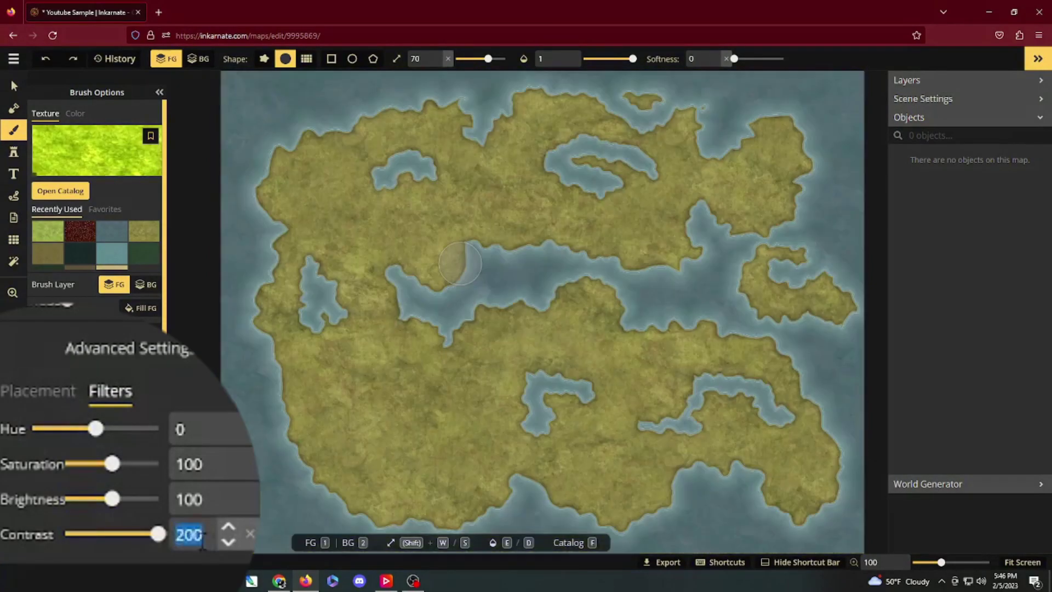
type("0")
left_click(202, 541)
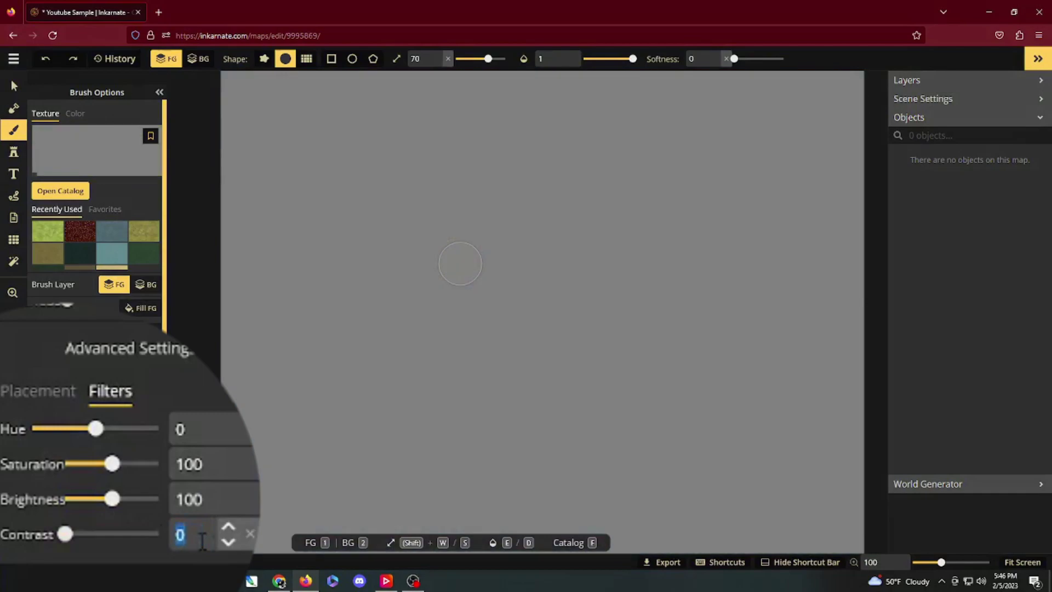
type("100")
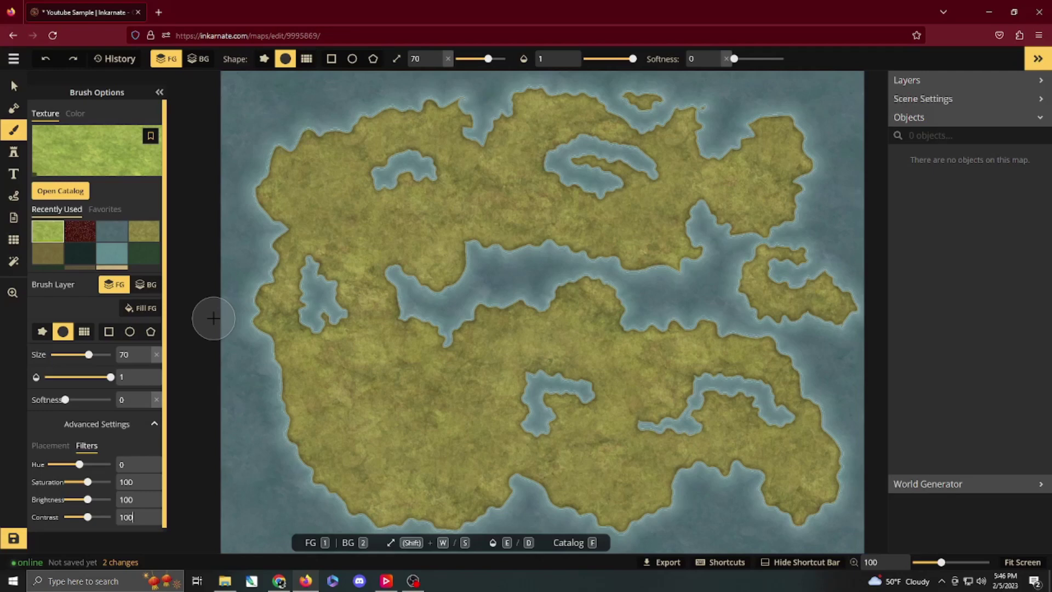
- Collapse Advanced Settings and fill the foreground land with the bright green grass texture
left_click(58, 448)
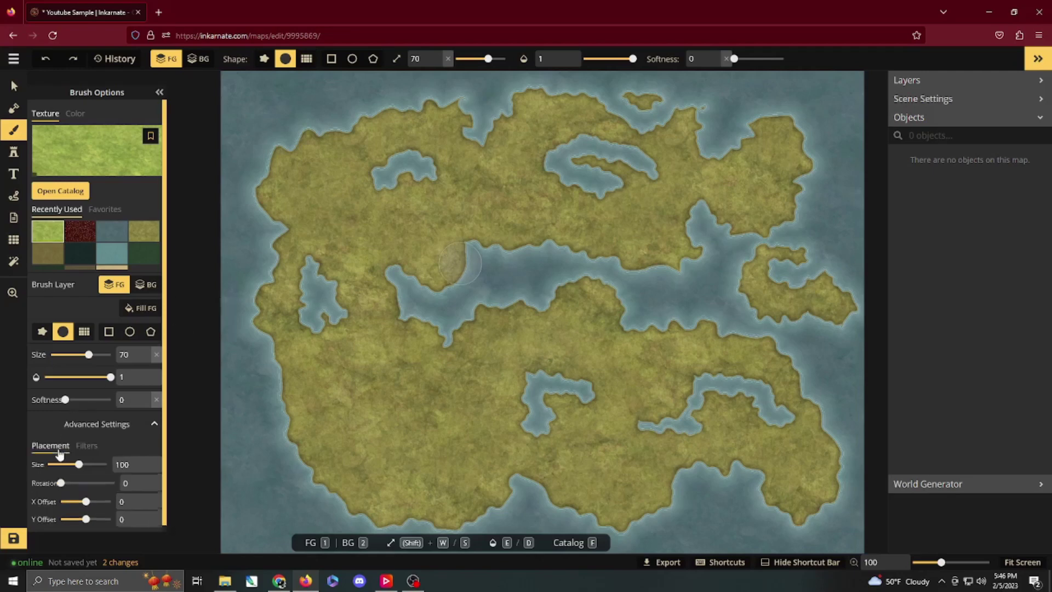
left_click(99, 429)
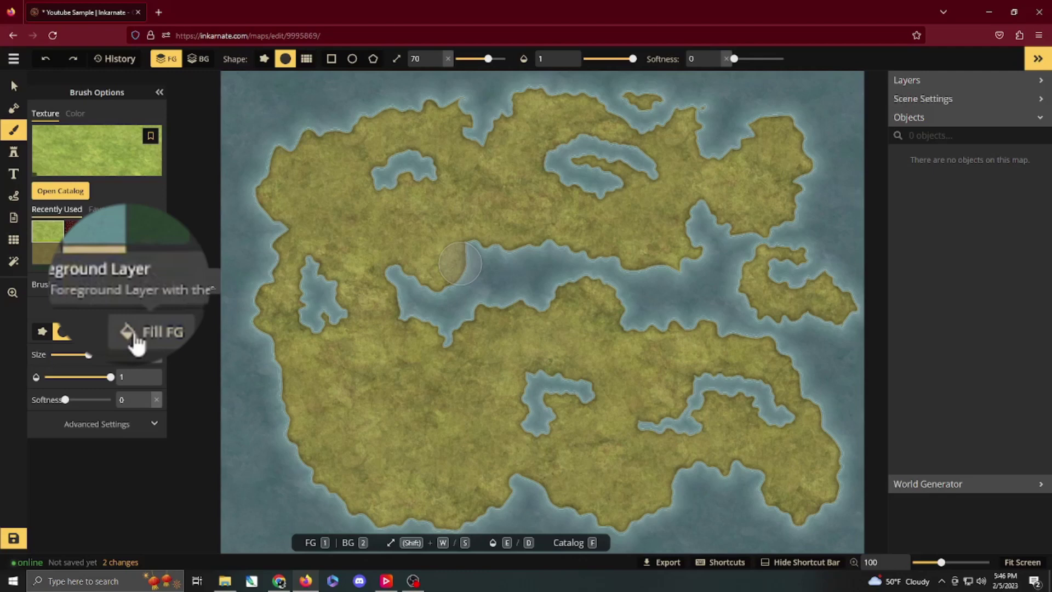
left_click(141, 309)
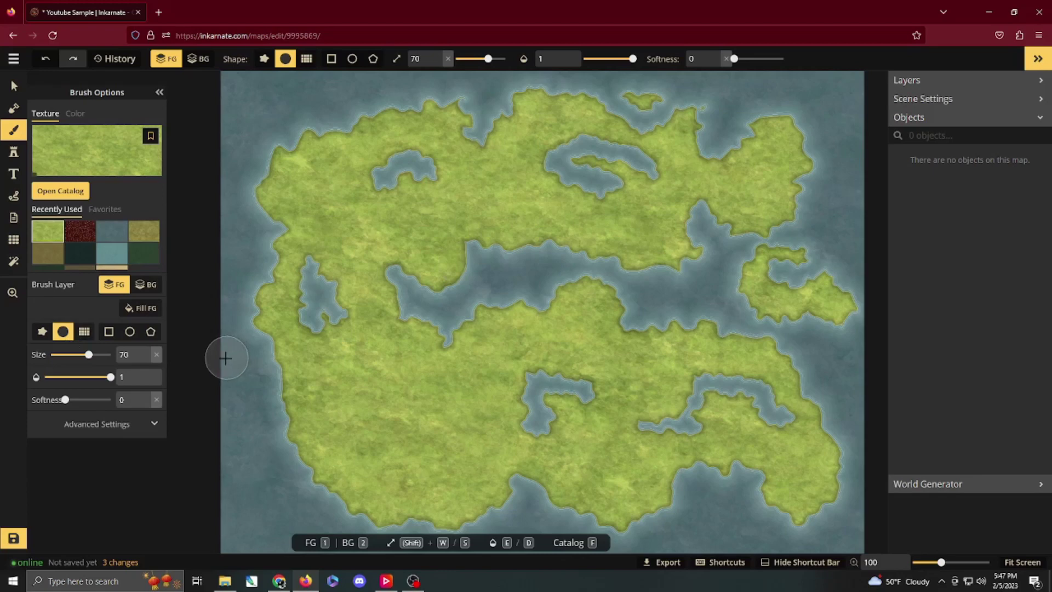
scroll(96, 250, "down", 1)
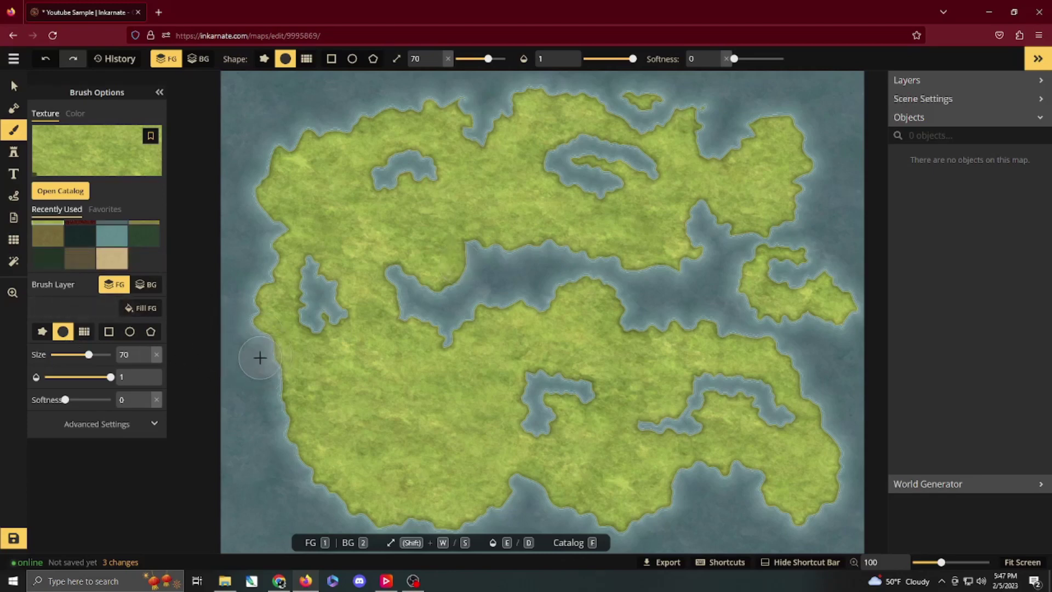
scroll(258, 338, "up", 2)
scroll(260, 339, "down", 1)
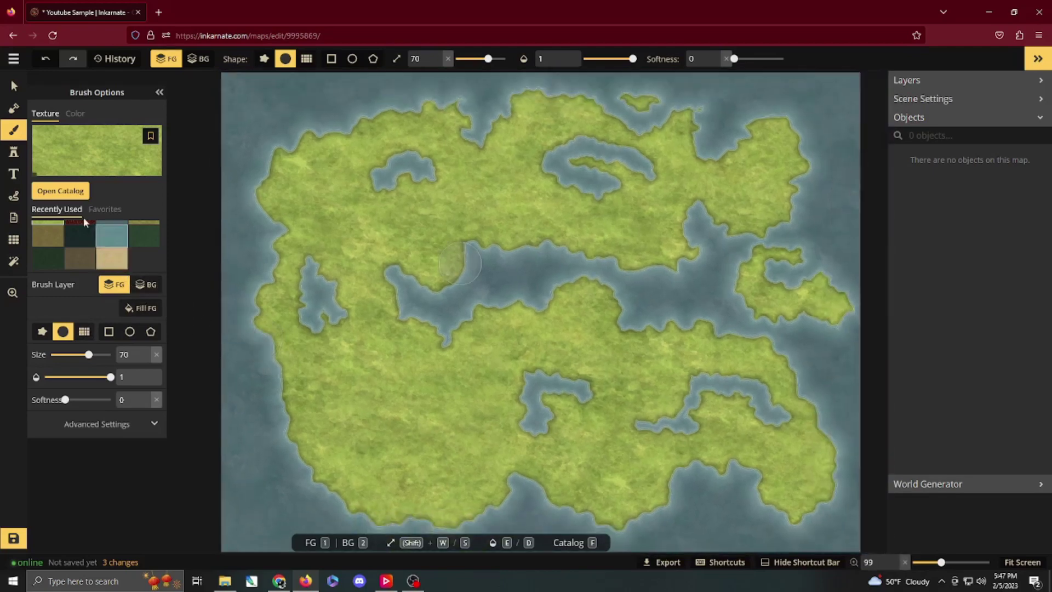
- Choose the beige Desert 2 texture from the catalog's Barren Lands for the brush
left_click(60, 190)
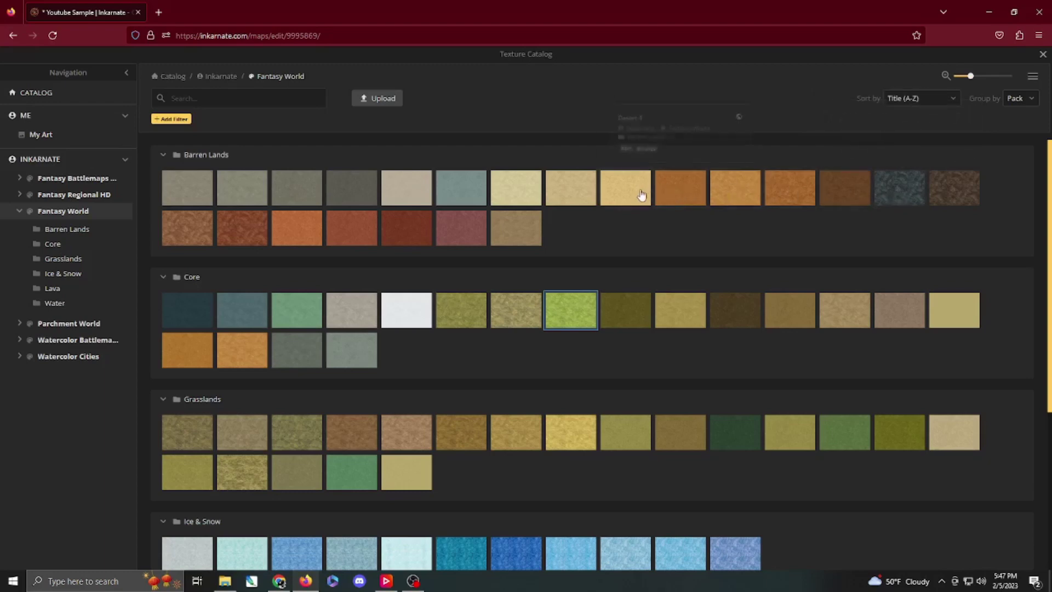
left_click(529, 196)
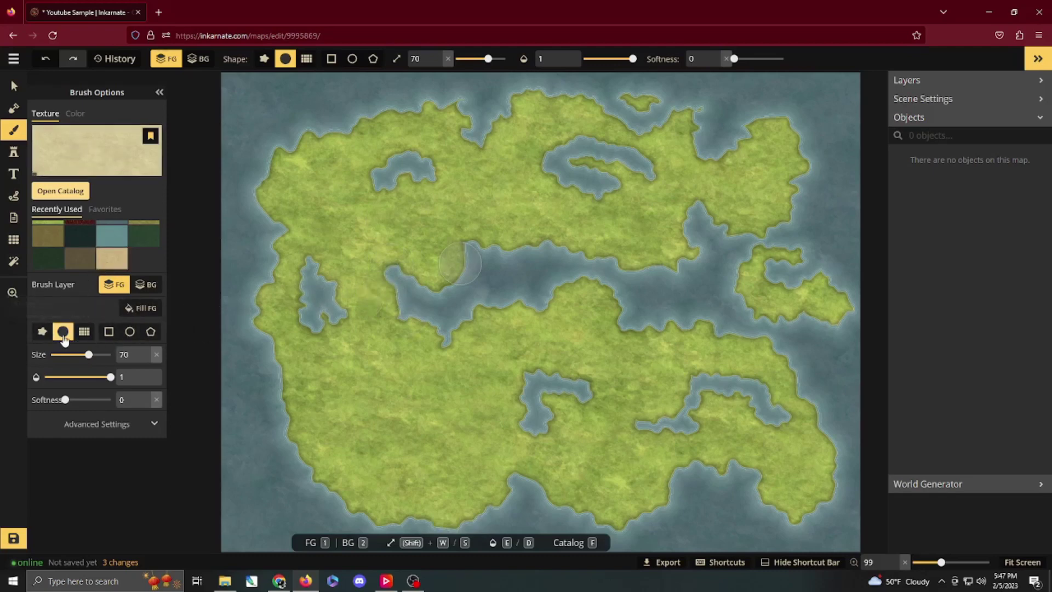
- Switch to the Edge brush at 0.7 opacity and paint Desert 2 sand along the inner channel and northern coast
left_click(42, 333)
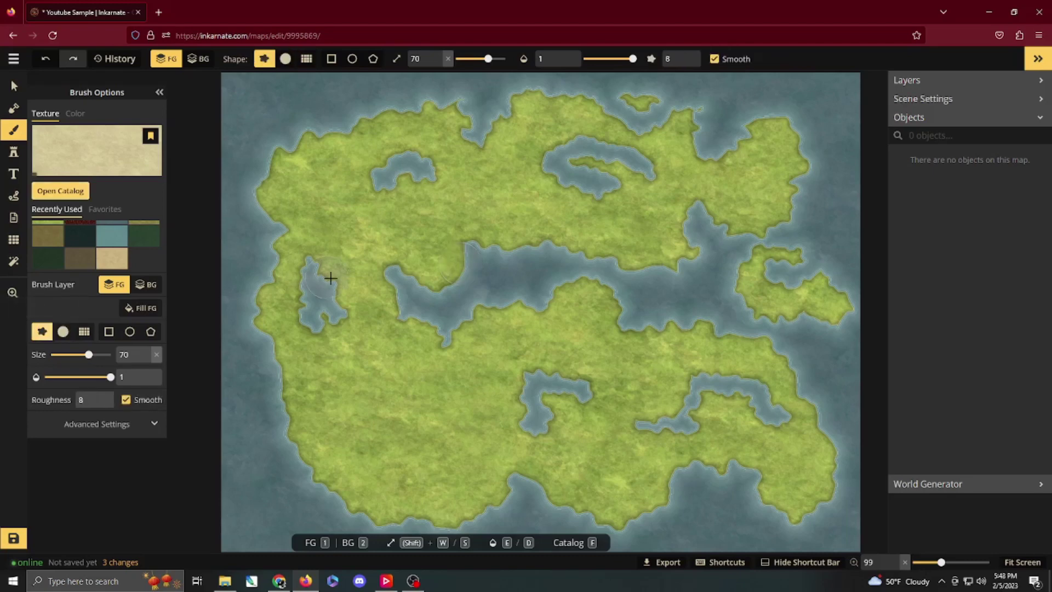
key("d")
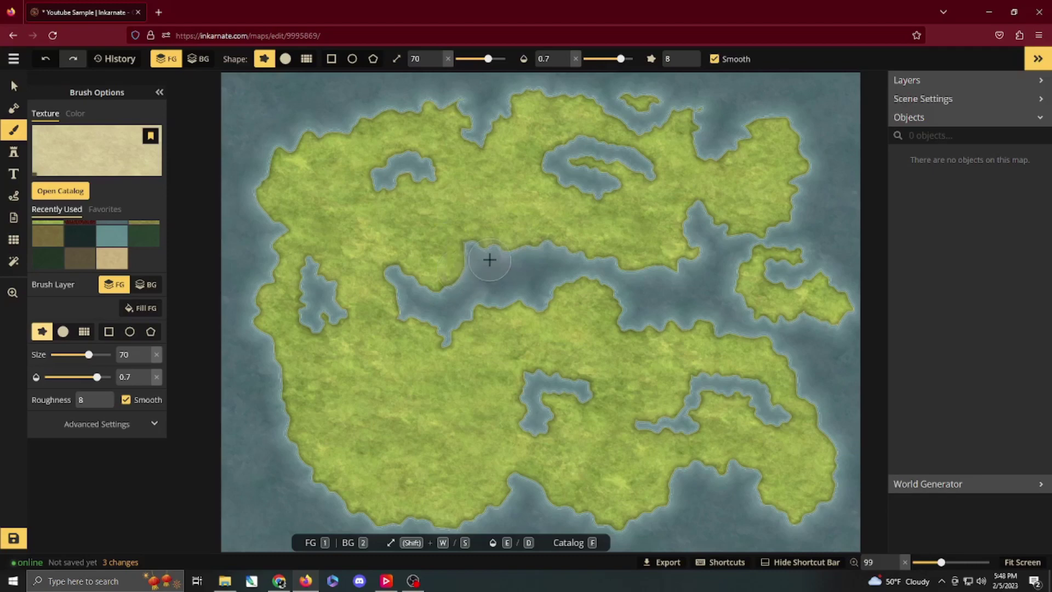
mouse_move(526, 249)
left_mouse_down()
mouse_move(480, 254)
mouse_move(454, 287)
mouse_move(415, 287)
mouse_move(400, 273)
mouse_move(403, 308)
mouse_move(429, 310)
mouse_move(433, 338)
mouse_move(446, 338)
mouse_move(480, 300)
mouse_move(564, 278)
mouse_move(594, 289)
mouse_move(612, 319)
mouse_move(636, 326)
mouse_move(696, 303)
mouse_move(709, 318)
mouse_move(765, 323)
mouse_move(739, 305)
mouse_move(721, 231)
mouse_move(704, 217)
mouse_move(692, 228)
mouse_move(696, 255)
mouse_move(674, 270)
mouse_move(632, 273)
mouse_move(524, 249)
left_mouse_up()
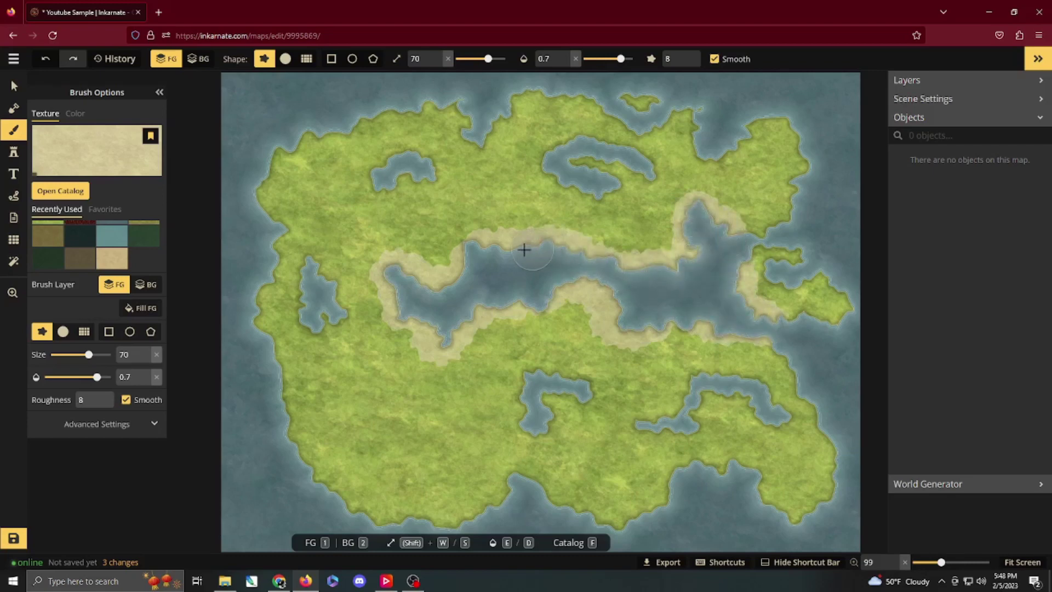
mouse_move(463, 112)
left_mouse_down()
mouse_move(467, 133)
mouse_move(507, 99)
mouse_move(519, 103)
left_mouse_up()
- Paint sand beaches along the western and southern coasts and the lower-right inlet
left_click_drag(277, 224, 283, 257)
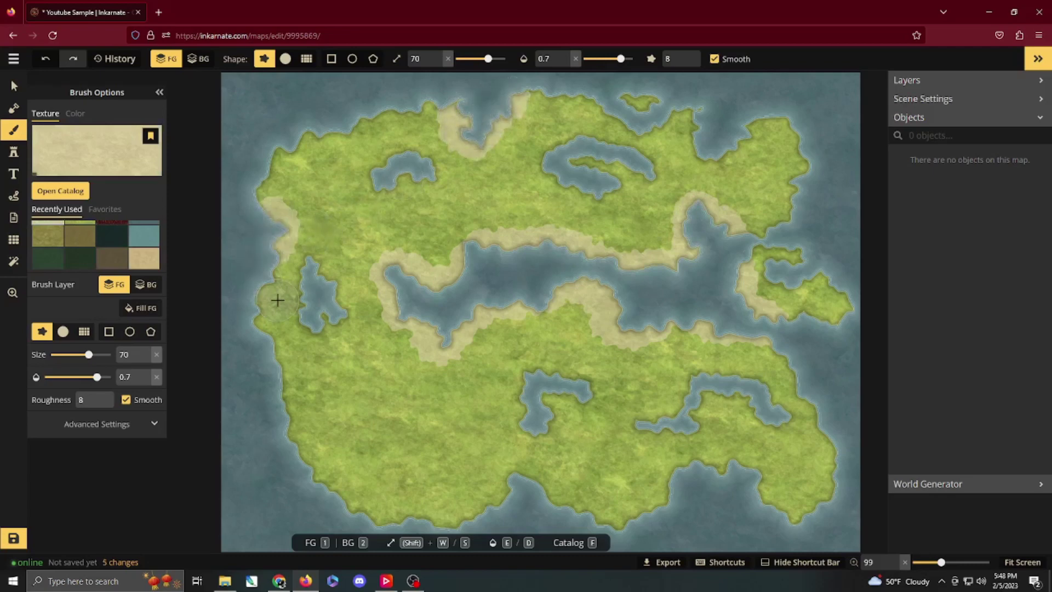
left_click_drag(394, 518, 458, 530)
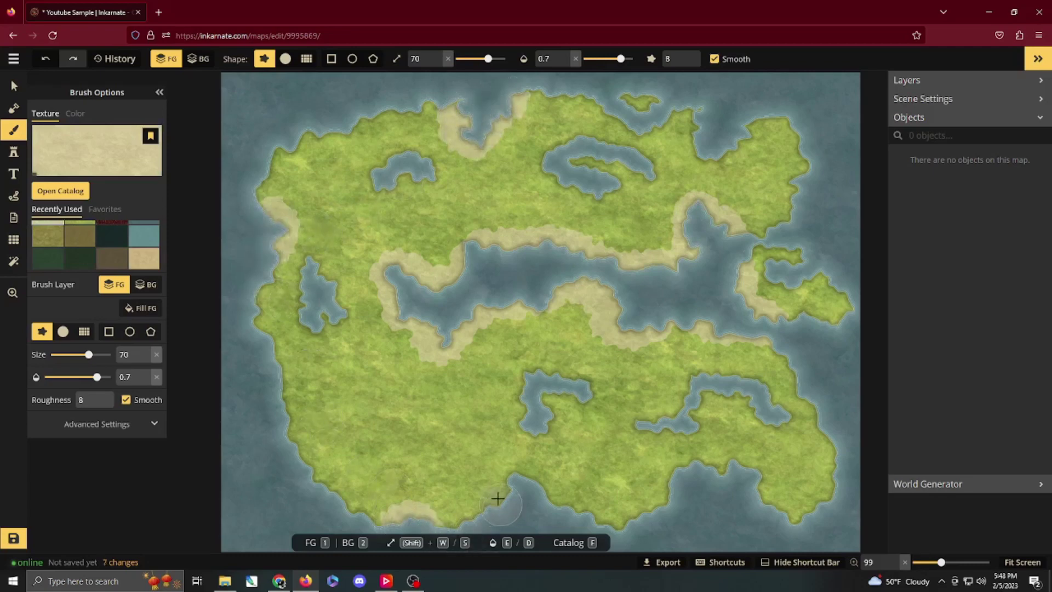
mouse_move(497, 497)
left_mouse_down()
mouse_move(517, 488)
mouse_move(553, 508)
left_mouse_up()
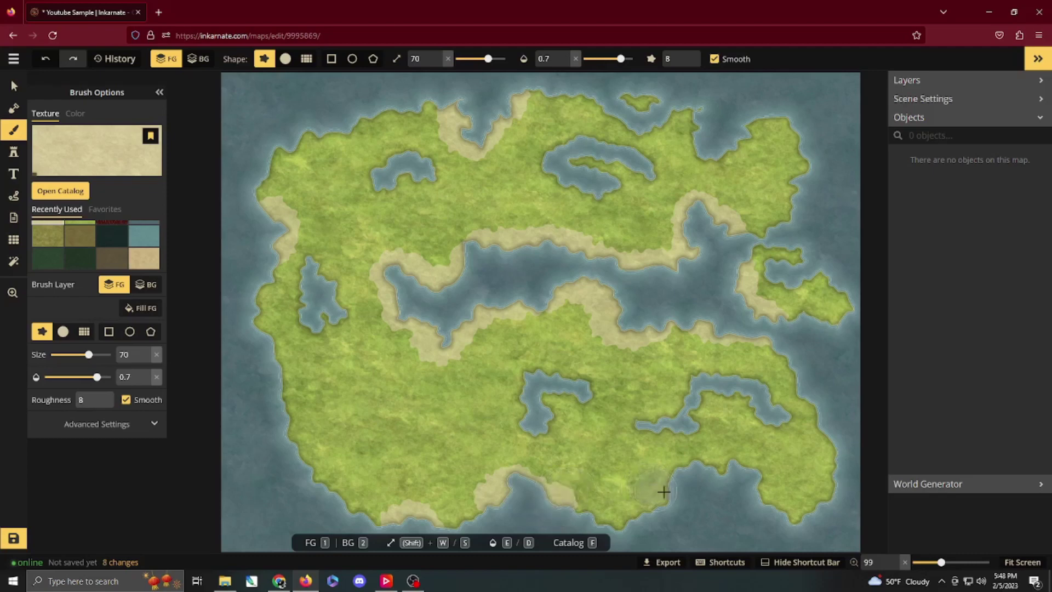
mouse_move(663, 491)
left_mouse_down()
mouse_move(677, 474)
mouse_move(748, 480)
left_mouse_up()
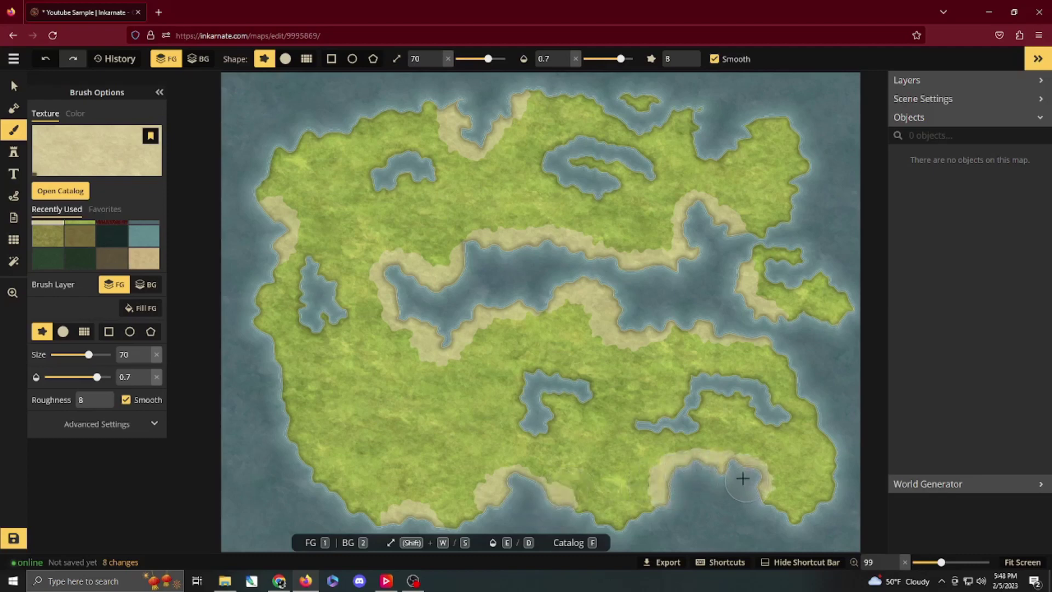
left_click(719, 472)
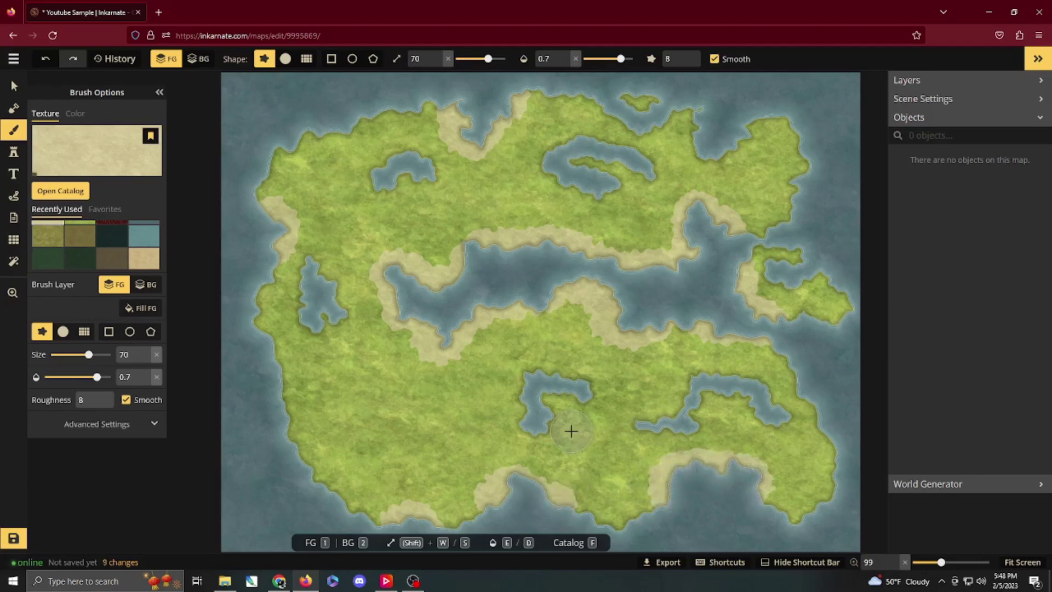
left_click(13, 108)
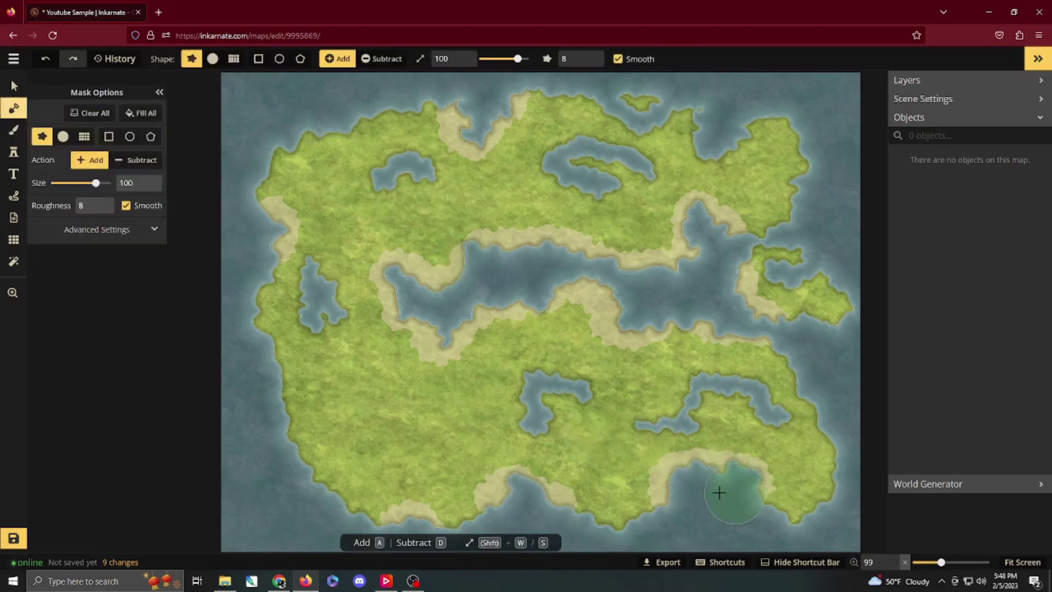
mouse_move(721, 491)
left_mouse_down()
mouse_move(709, 498)
mouse_move(726, 512)
mouse_move(727, 488)
mouse_move(718, 491)
left_mouse_up()
key("ctrl+z")
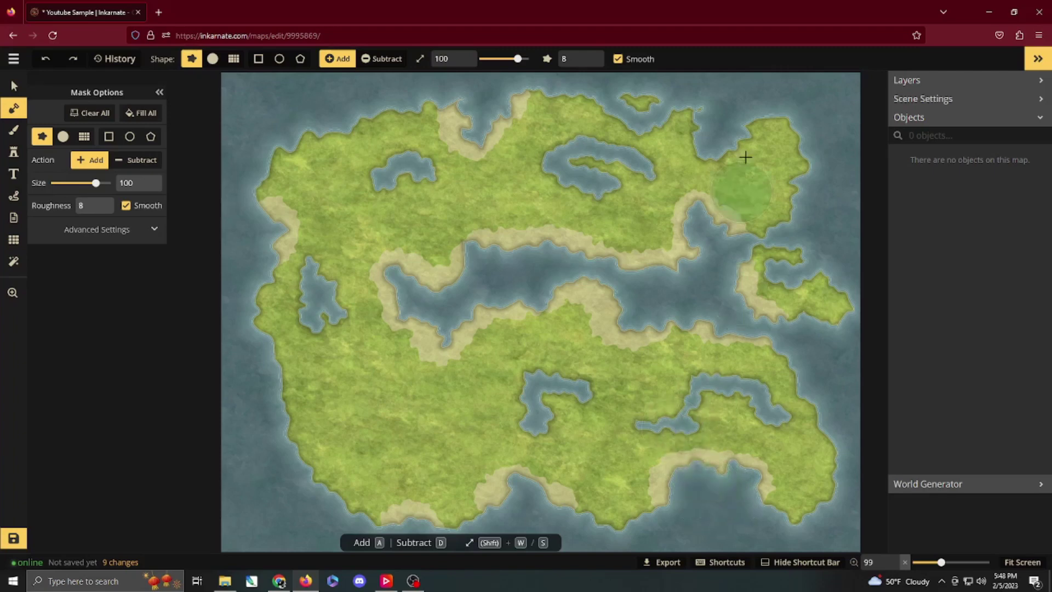
- Resume painting Desert 2 sand along the northern coastline
left_click(13, 130)
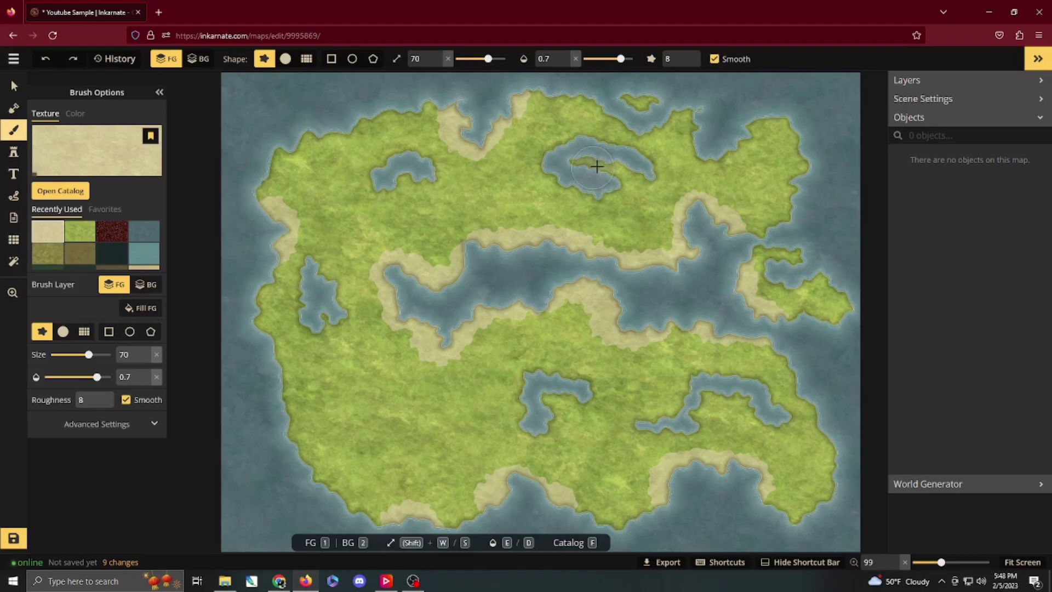
mouse_move(668, 135)
left_mouse_down()
mouse_move(697, 126)
mouse_move(716, 143)
left_mouse_up()
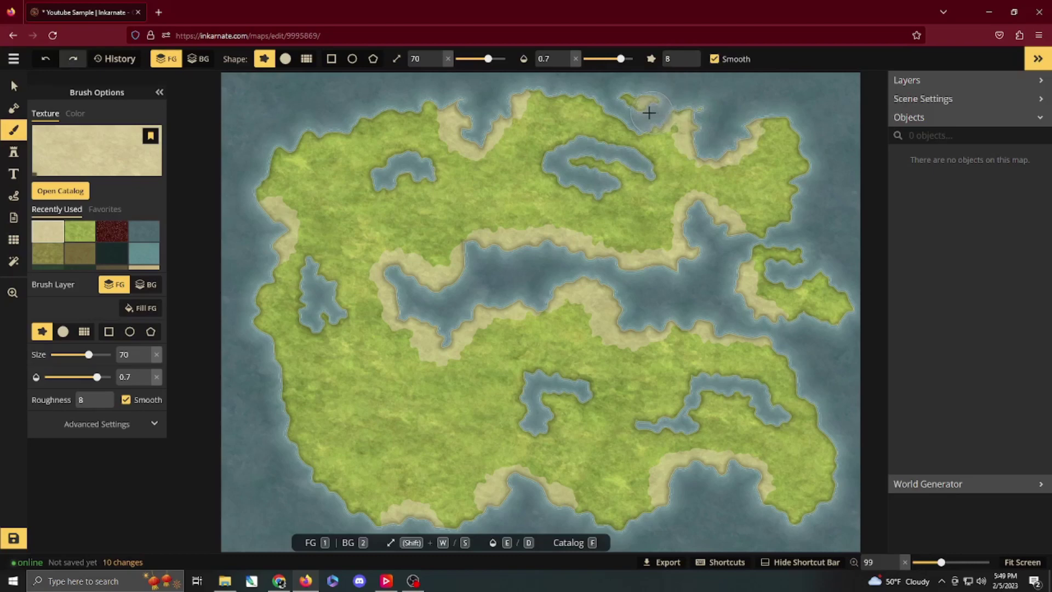
mouse_move(625, 113)
left_mouse_down()
mouse_move(584, 94)
mouse_move(624, 94)
mouse_move(564, 84)
mouse_move(448, 94)
left_mouse_up()
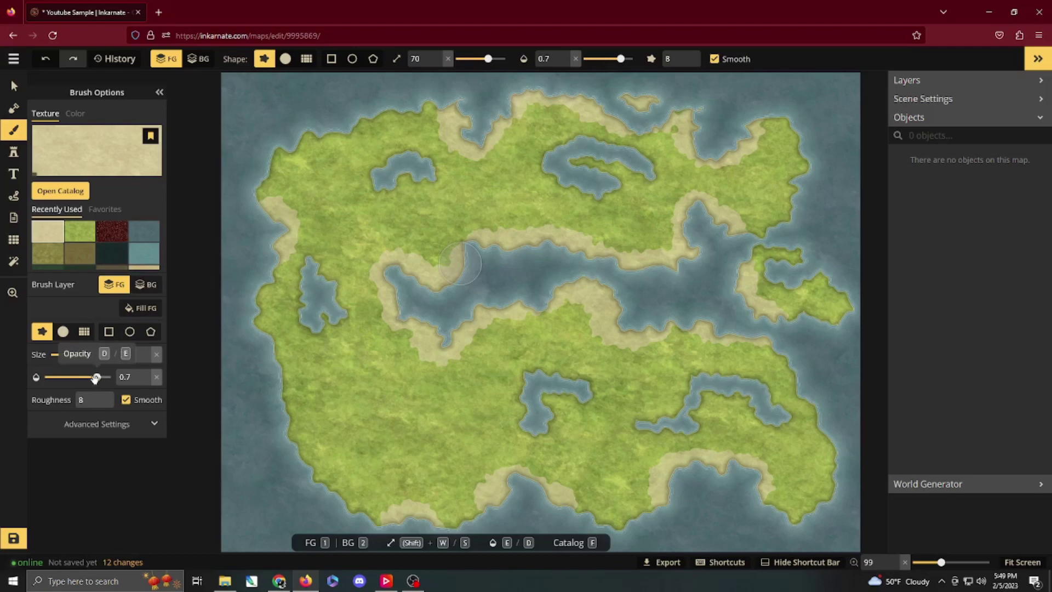
- Shrink the brush to size 67 at 0.3 opacity and add faint sand along the western and northern coasts
key("s")
key("s")
key("s")
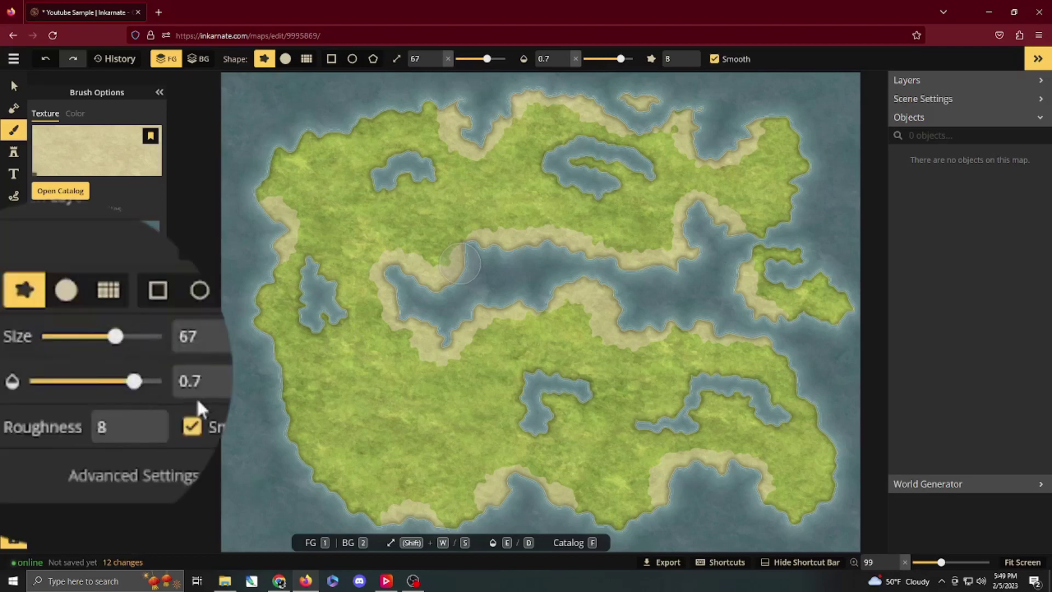
key("d")
key("d")
key("d")
key("d")
key("d")
key("d")
key("d")
key("d")
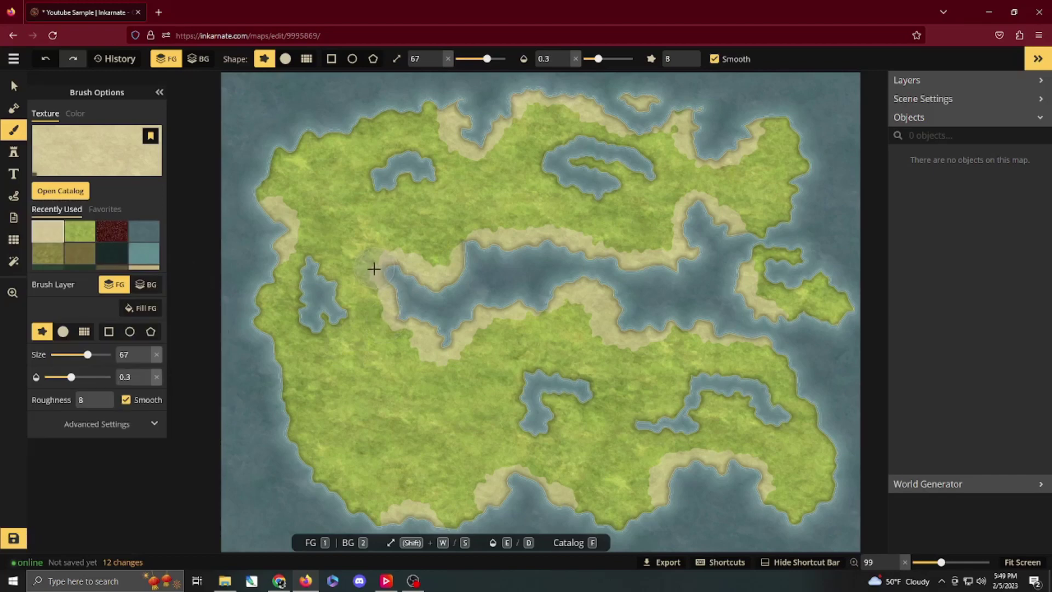
mouse_move(373, 268)
left_mouse_down()
mouse_move(382, 323)
mouse_move(441, 364)
mouse_move(499, 323)
mouse_move(569, 304)
mouse_move(579, 328)
mouse_move(603, 342)
mouse_move(672, 326)
mouse_move(810, 373)
mouse_move(797, 456)
mouse_move(760, 488)
mouse_move(755, 456)
mouse_move(708, 456)
mouse_move(676, 460)
mouse_move(645, 510)
mouse_move(613, 532)
mouse_move(522, 473)
mouse_move(491, 483)
mouse_move(489, 506)
mouse_move(454, 525)
mouse_move(391, 507)
mouse_move(361, 512)
left_mouse_up()
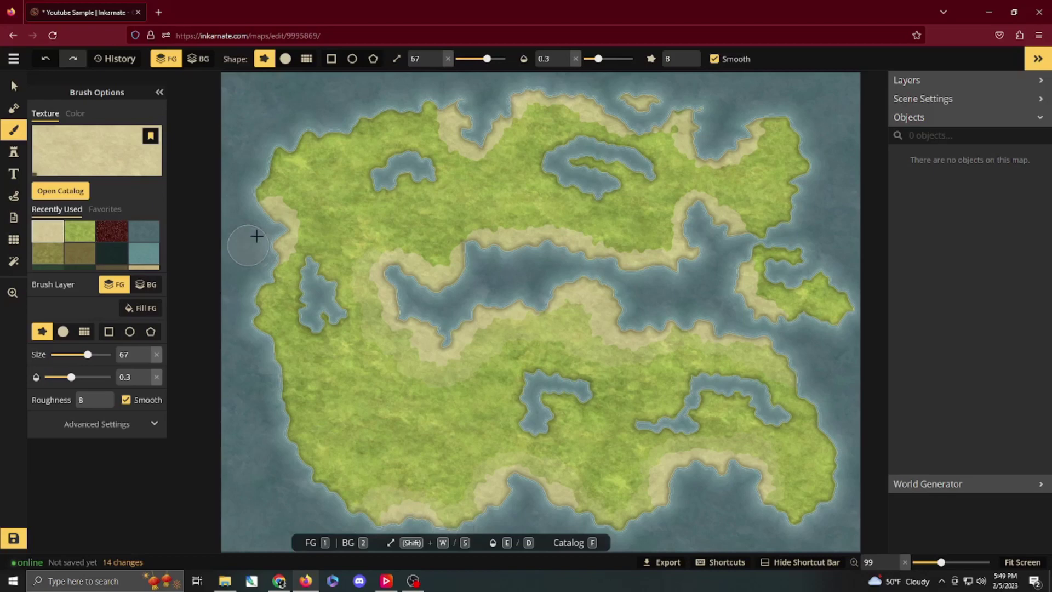
mouse_move(254, 232)
left_mouse_down()
mouse_move(255, 202)
mouse_move(274, 198)
mouse_move(298, 213)
mouse_move(272, 267)
left_mouse_up()
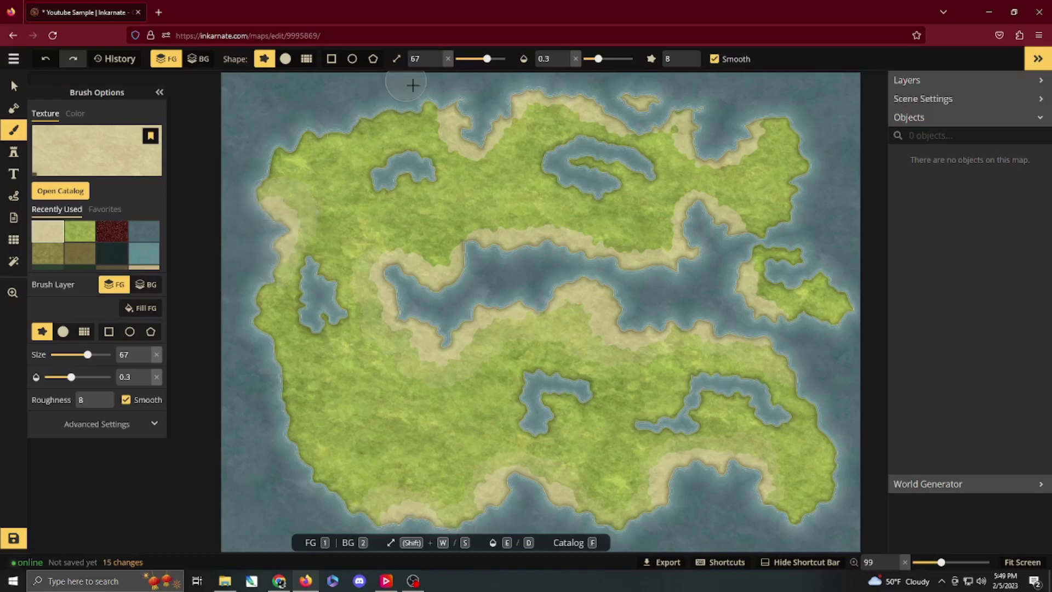
mouse_move(413, 85)
left_mouse_down()
mouse_move(451, 151)
mouse_move(479, 150)
mouse_move(526, 112)
mouse_move(561, 110)
mouse_move(613, 134)
mouse_move(686, 126)
mouse_move(693, 156)
mouse_move(737, 149)
mouse_move(788, 129)
left_mouse_up()
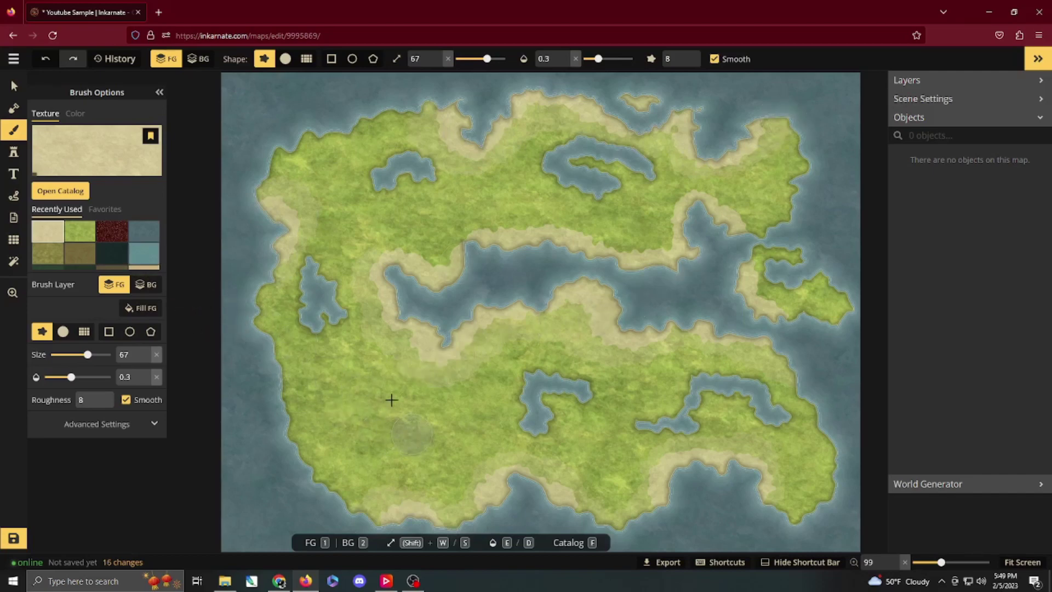
scroll(55, 252, "down", 1)
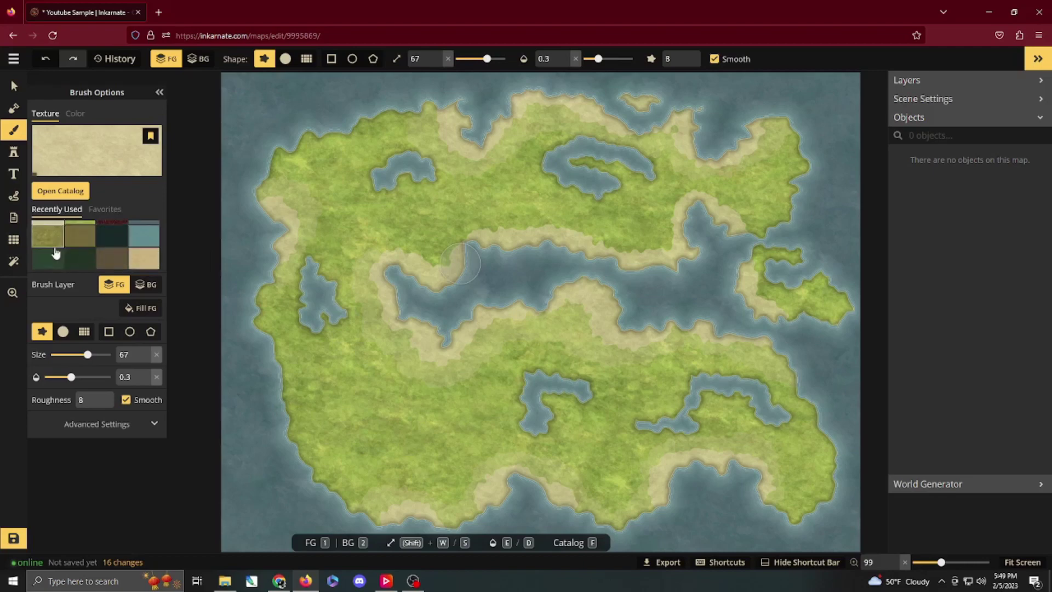
- Paint dark green grass at 0.5 opacity over the southwest land, upper island and west coast
left_click(52, 256)
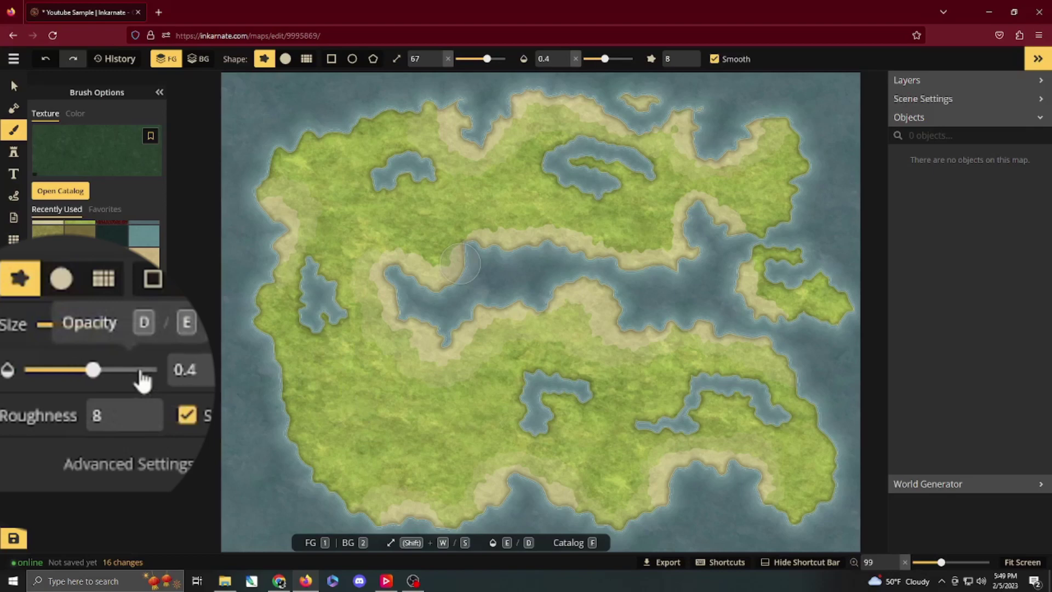
key("e")
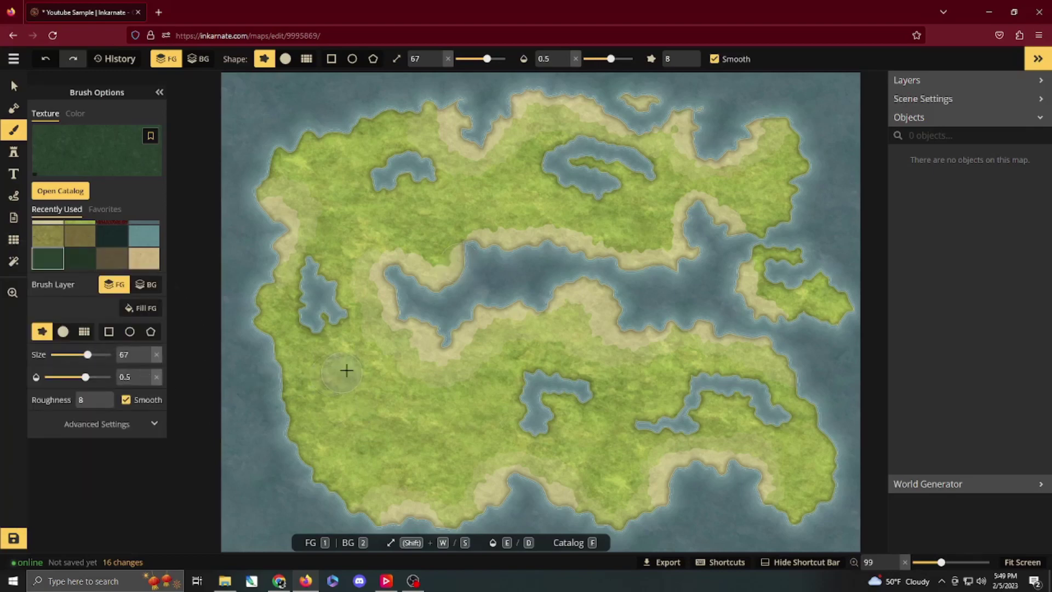
mouse_move(349, 363)
left_mouse_down()
mouse_move(402, 394)
mouse_move(420, 420)
mouse_move(418, 445)
mouse_move(354, 437)
mouse_move(317, 408)
mouse_move(332, 378)
mouse_move(397, 435)
mouse_move(369, 419)
left_mouse_up()
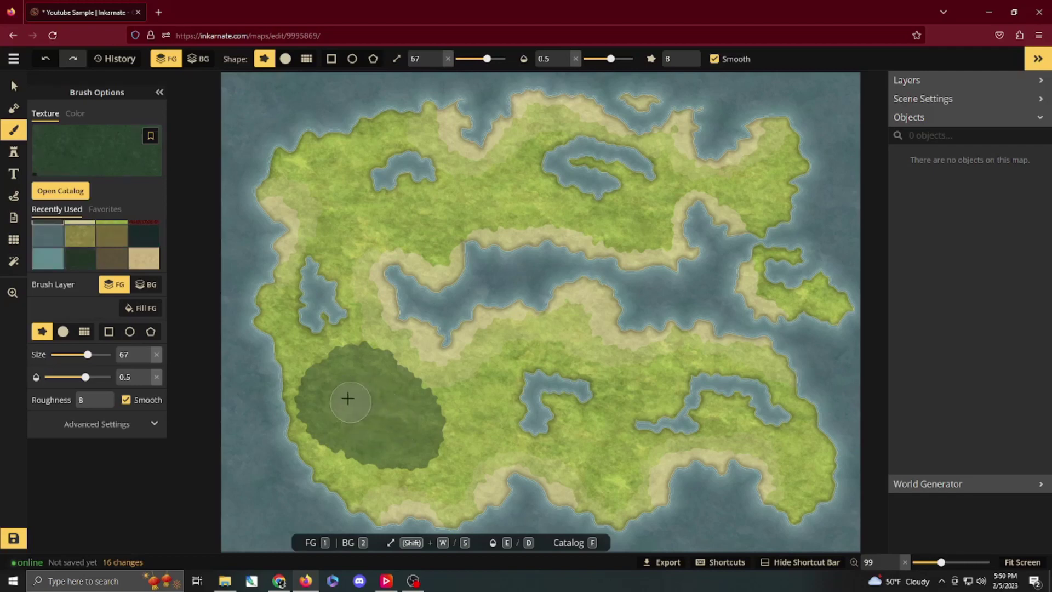
mouse_move(348, 399)
left_mouse_down()
mouse_move(393, 424)
mouse_move(339, 412)
mouse_move(384, 422)
mouse_move(345, 380)
mouse_move(353, 318)
mouse_move(337, 292)
mouse_move(349, 270)
mouse_move(317, 226)
mouse_move(339, 180)
mouse_move(373, 220)
mouse_move(527, 181)
mouse_move(616, 197)
mouse_move(659, 176)
mouse_move(749, 183)
mouse_move(578, 160)
mouse_move(517, 165)
mouse_move(381, 211)
mouse_move(337, 190)
mouse_move(335, 216)
mouse_move(375, 351)
mouse_move(450, 436)
mouse_move(459, 418)
mouse_move(483, 414)
mouse_move(512, 438)
mouse_move(609, 461)
mouse_move(592, 432)
mouse_move(627, 397)
mouse_move(670, 393)
mouse_move(791, 440)
mouse_move(796, 465)
mouse_move(771, 422)
mouse_move(658, 374)
mouse_move(503, 374)
mouse_move(478, 411)
mouse_move(626, 398)
mouse_move(536, 424)
mouse_move(470, 403)
mouse_move(442, 414)
left_mouse_up()
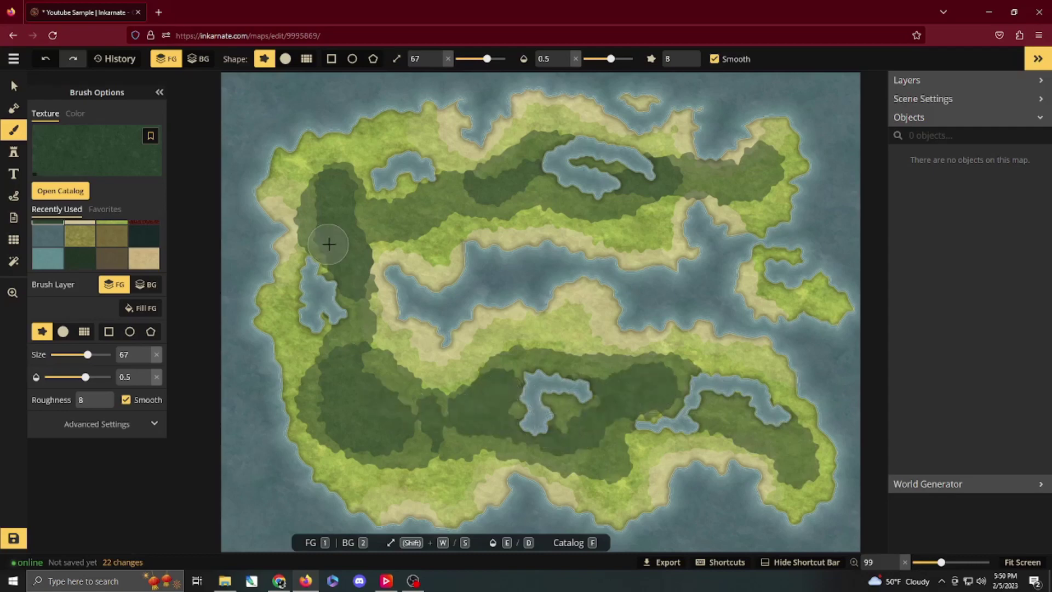
left_click(411, 210)
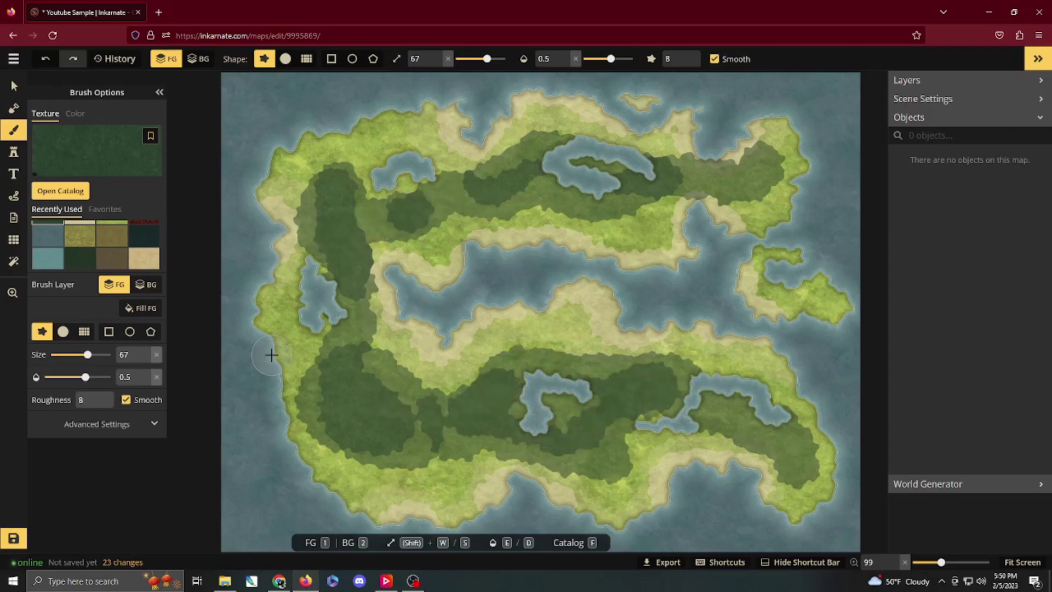
mouse_move(299, 359)
left_mouse_down()
mouse_move(341, 457)
mouse_move(419, 473)
mouse_move(377, 467)
mouse_move(450, 466)
mouse_move(422, 451)
mouse_move(421, 402)
mouse_move(426, 425)
mouse_move(399, 451)
mouse_move(379, 439)
mouse_move(394, 388)
mouse_move(369, 359)
mouse_move(429, 407)
mouse_move(318, 363)
mouse_move(314, 382)
mouse_move(331, 424)
mouse_move(356, 437)
mouse_move(420, 438)
mouse_move(396, 388)
mouse_move(415, 414)
mouse_move(443, 391)
mouse_move(348, 400)
left_mouse_up()
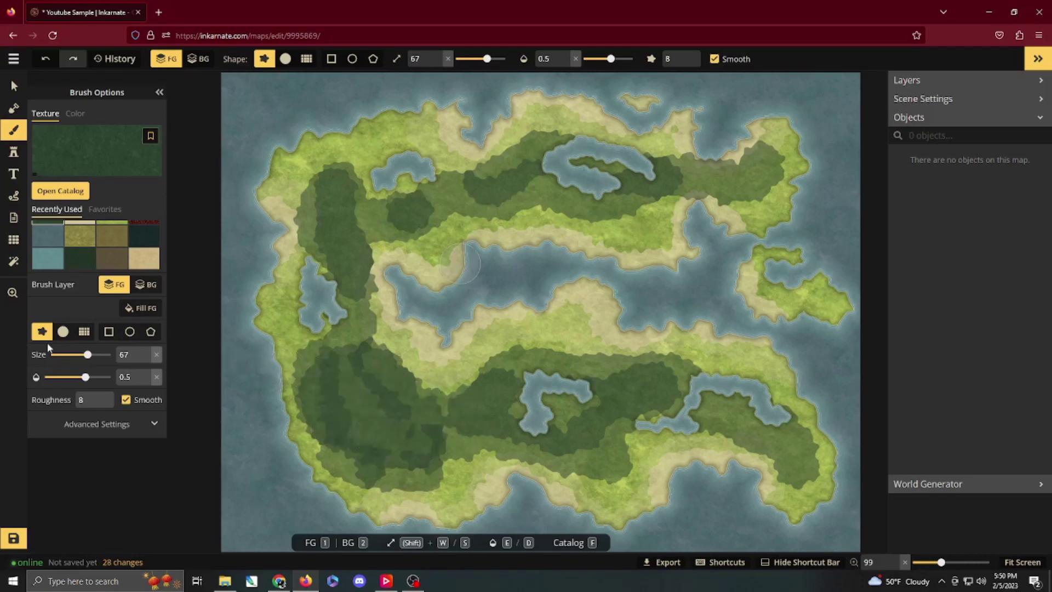
scroll(112, 245, "up", 1)
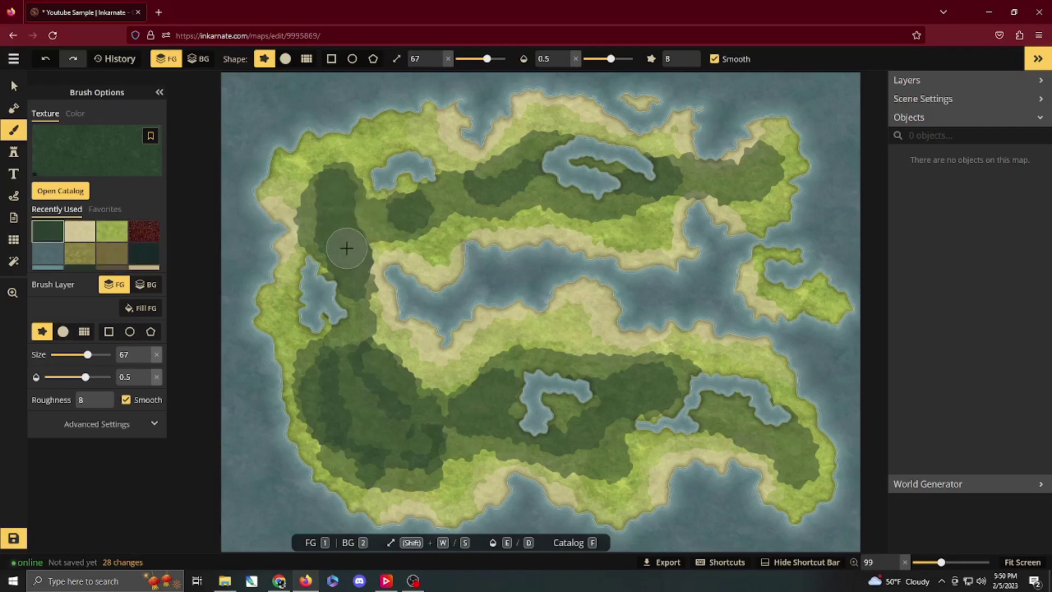
- Blend light green grass at size 66 and 0.3 opacity over the western, central and southern dark patches
left_click(114, 234)
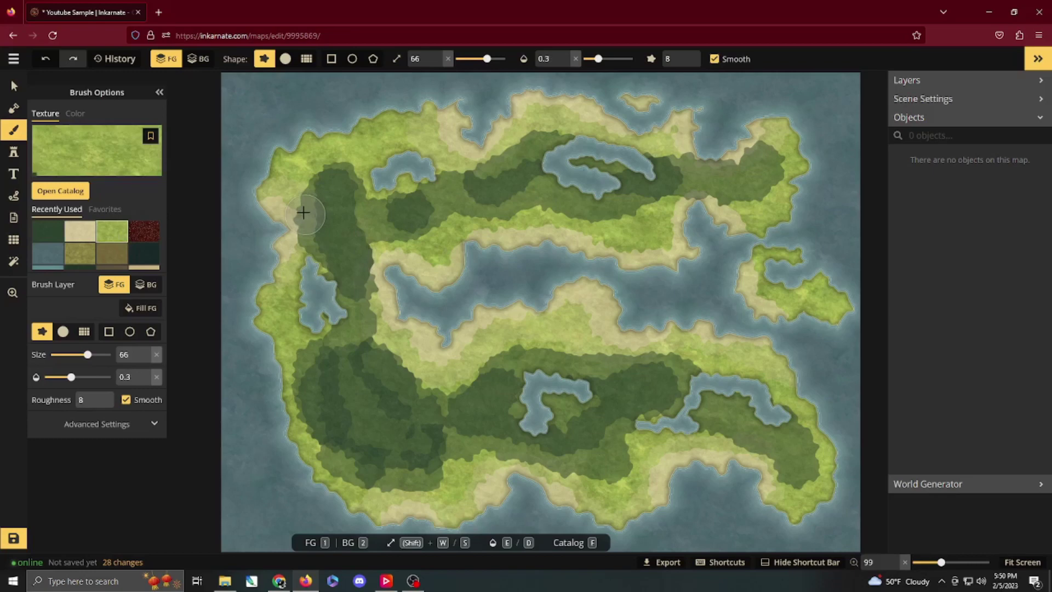
mouse_move(303, 212)
left_mouse_down()
mouse_move(335, 169)
mouse_move(303, 204)
mouse_move(329, 310)
mouse_move(303, 388)
mouse_move(308, 415)
mouse_move(340, 453)
mouse_move(402, 487)
mouse_move(434, 479)
mouse_move(447, 454)
mouse_move(377, 341)
mouse_move(379, 303)
mouse_move(363, 266)
mouse_move(371, 237)
mouse_move(700, 204)
mouse_move(758, 189)
mouse_move(780, 164)
mouse_move(587, 144)
mouse_move(419, 175)
left_mouse_up()
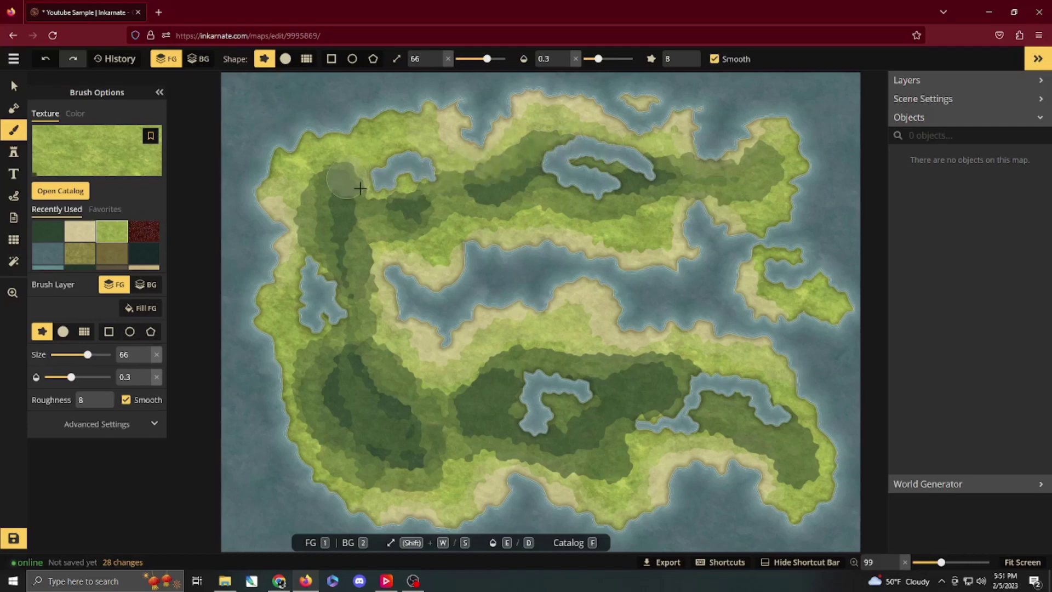
mouse_move(360, 188)
left_mouse_down()
mouse_move(390, 185)
mouse_move(422, 205)
left_mouse_up()
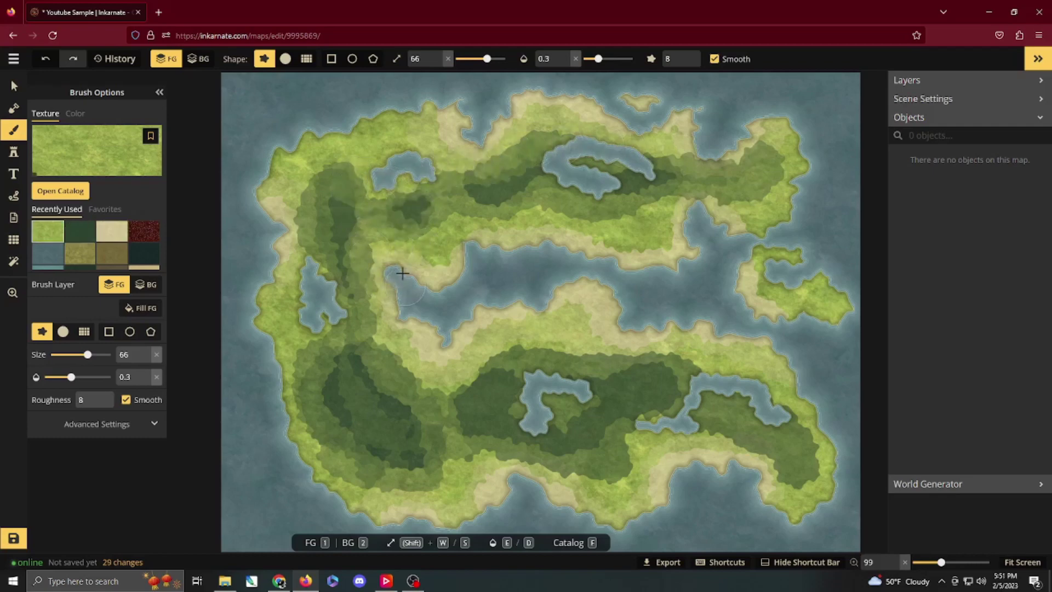
mouse_move(402, 273)
left_mouse_down()
mouse_move(380, 250)
mouse_move(359, 293)
left_mouse_up()
mouse_move(392, 350)
left_mouse_down()
mouse_move(408, 378)
mouse_move(438, 395)
left_mouse_up()
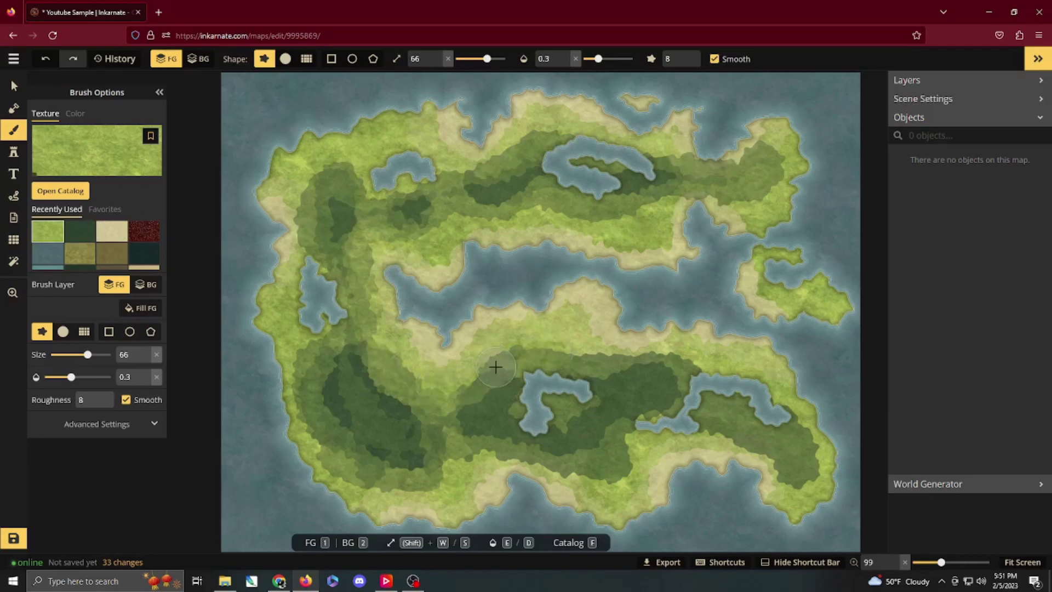
mouse_move(504, 370)
left_mouse_down()
mouse_move(591, 356)
mouse_move(696, 358)
left_mouse_up()
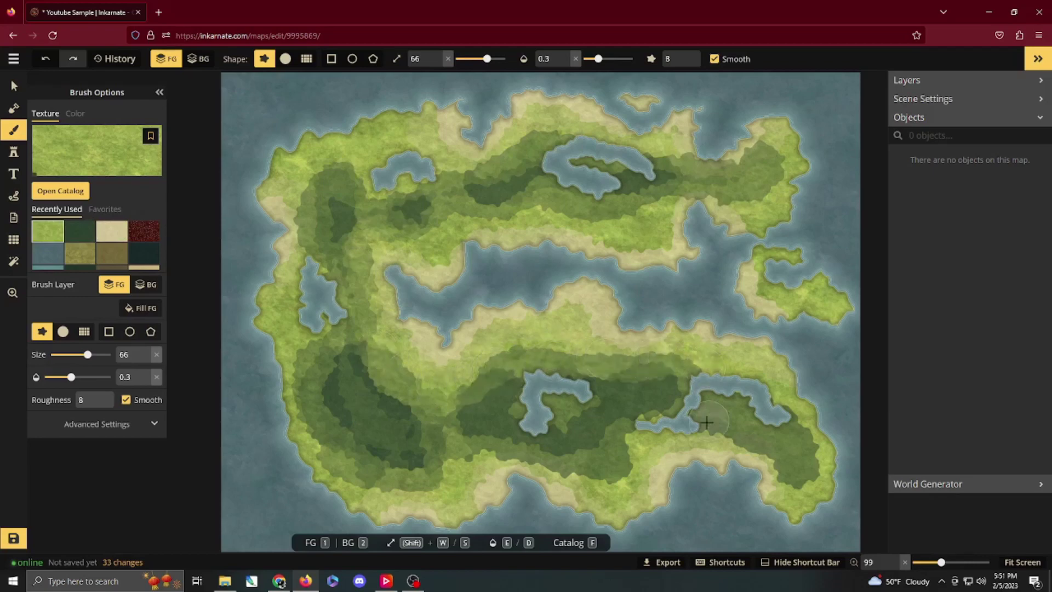
mouse_move(706, 422)
left_mouse_down()
mouse_move(751, 448)
mouse_move(606, 435)
mouse_move(539, 467)
mouse_move(586, 473)
mouse_move(473, 442)
mouse_move(373, 465)
mouse_move(333, 430)
mouse_move(324, 376)
mouse_move(303, 361)
mouse_move(338, 469)
left_mouse_up()
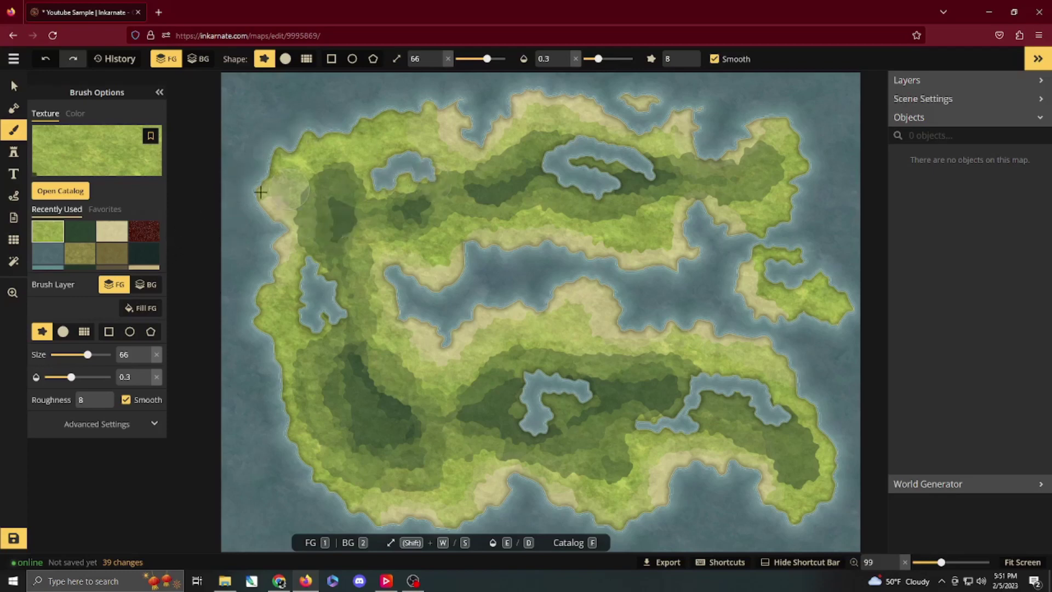
- Set the Brush Layer to BG and choose Water Blue Green 1 from the texture catalog
left_click(150, 288)
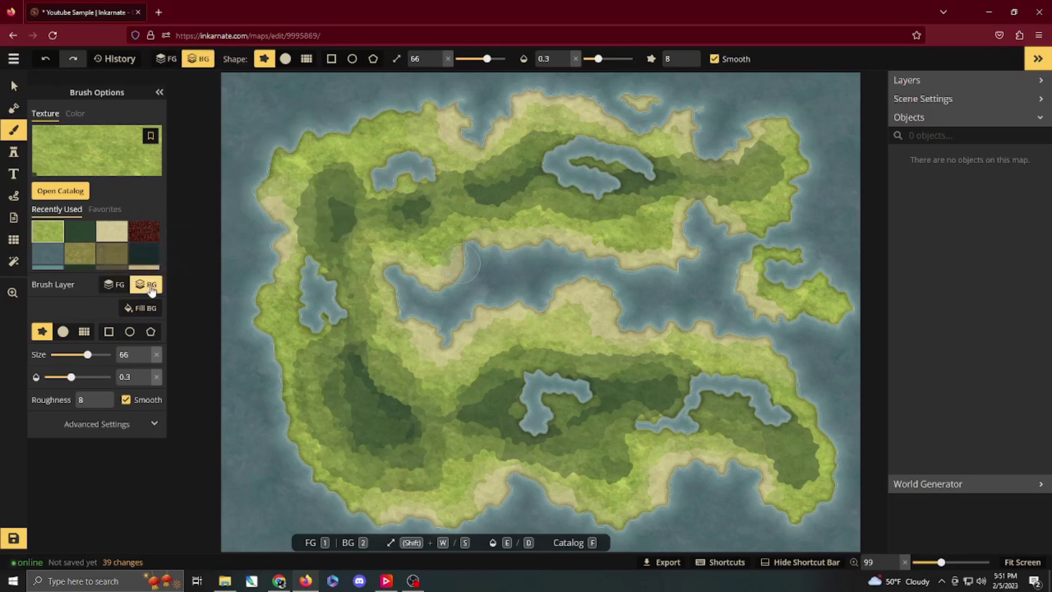
left_click(60, 191)
scroll(408, 394, "down", 4)
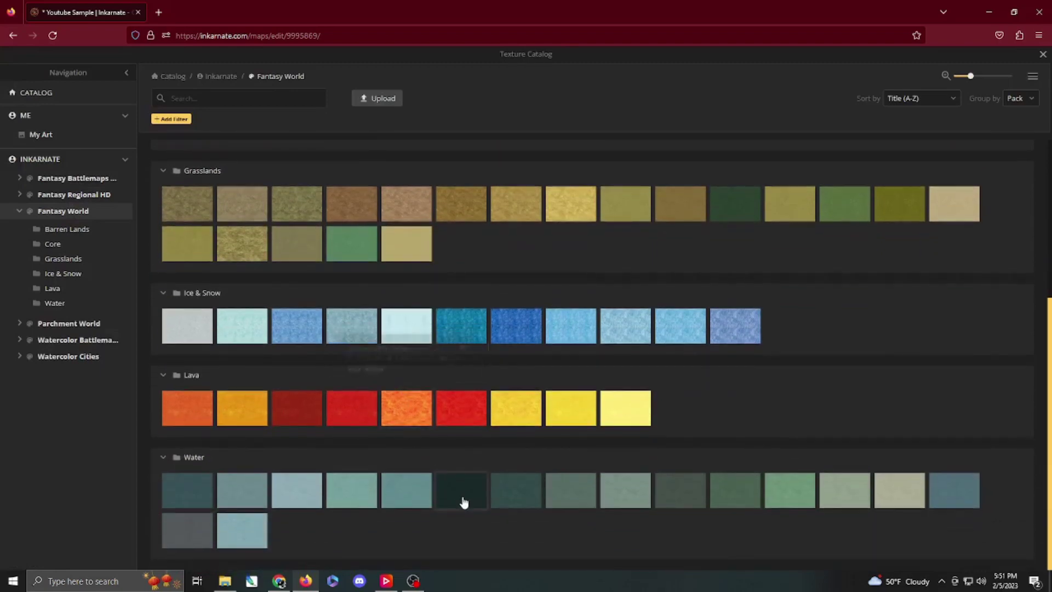
mouse_move(462, 501)
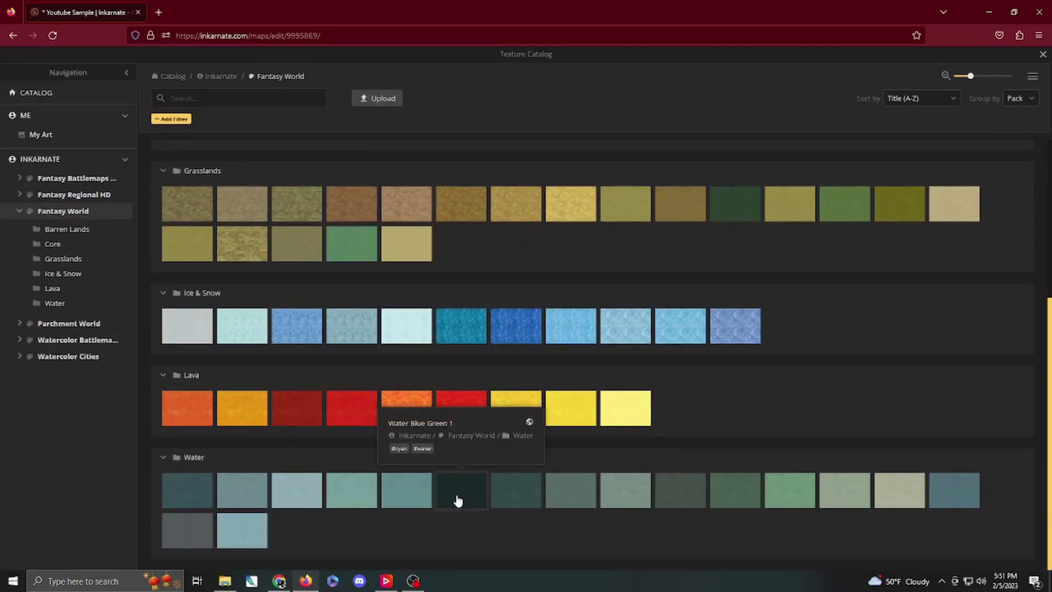
left_click(458, 501)
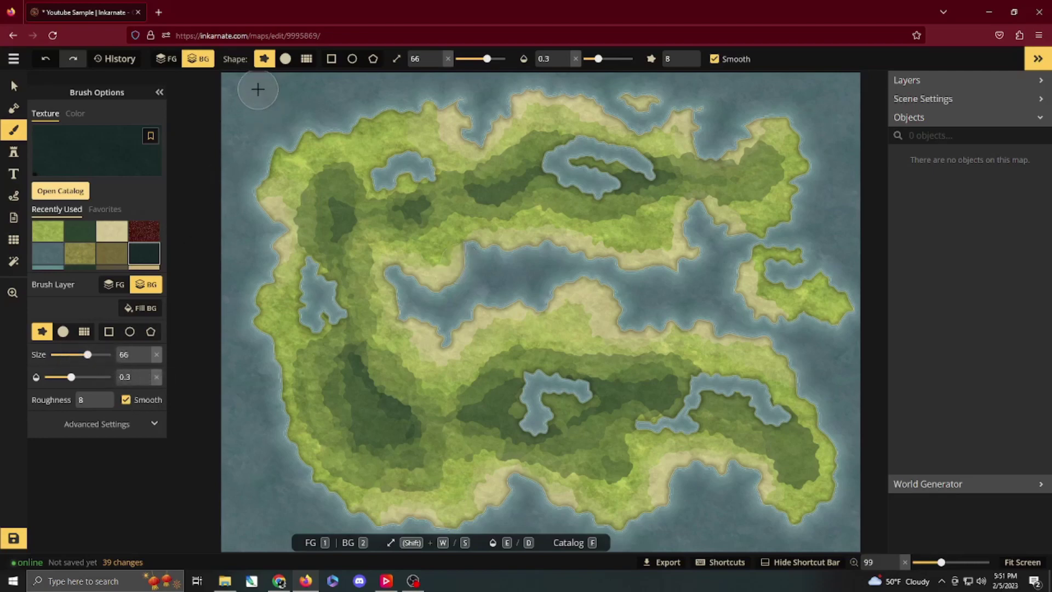
- Darken the open sea with Water Blue Green 1 along the left, bottom, right and top map edges
mouse_move(257, 89)
left_mouse_down()
mouse_move(317, 82)
mouse_move(239, 77)
mouse_move(221, 91)
mouse_move(236, 100)
mouse_move(221, 130)
mouse_move(228, 246)
mouse_move(209, 351)
mouse_move(236, 432)
mouse_move(232, 517)
mouse_move(252, 553)
mouse_move(243, 463)
mouse_move(324, 543)
mouse_move(288, 543)
left_mouse_up()
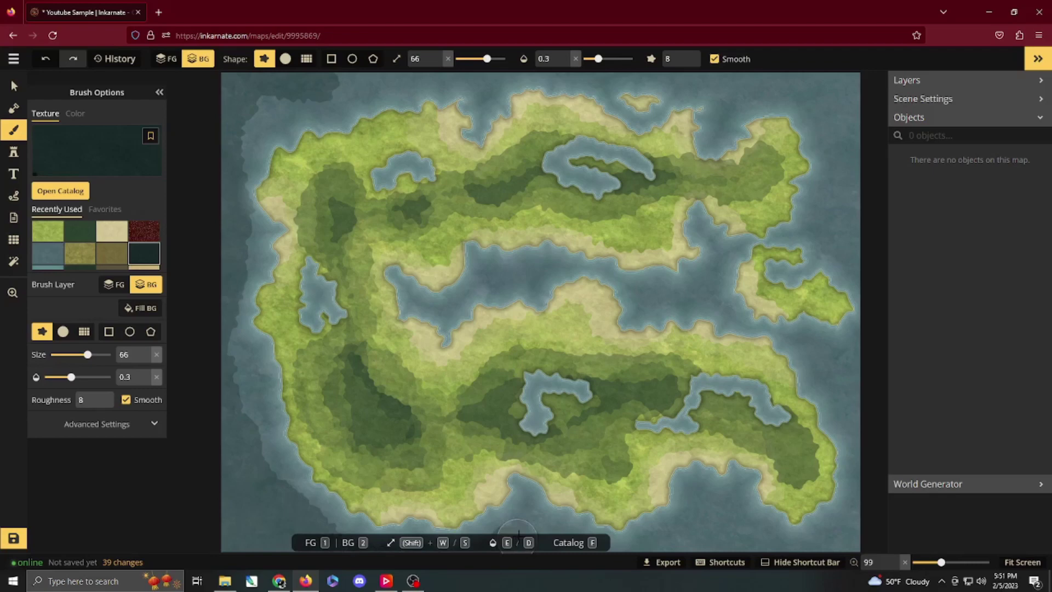
mouse_move(518, 537)
left_mouse_down()
mouse_move(585, 555)
mouse_move(632, 553)
mouse_move(698, 525)
mouse_move(769, 546)
mouse_move(714, 548)
mouse_move(754, 550)
mouse_move(844, 533)
mouse_move(869, 497)
mouse_move(868, 445)
mouse_move(861, 396)
mouse_move(820, 359)
left_mouse_up()
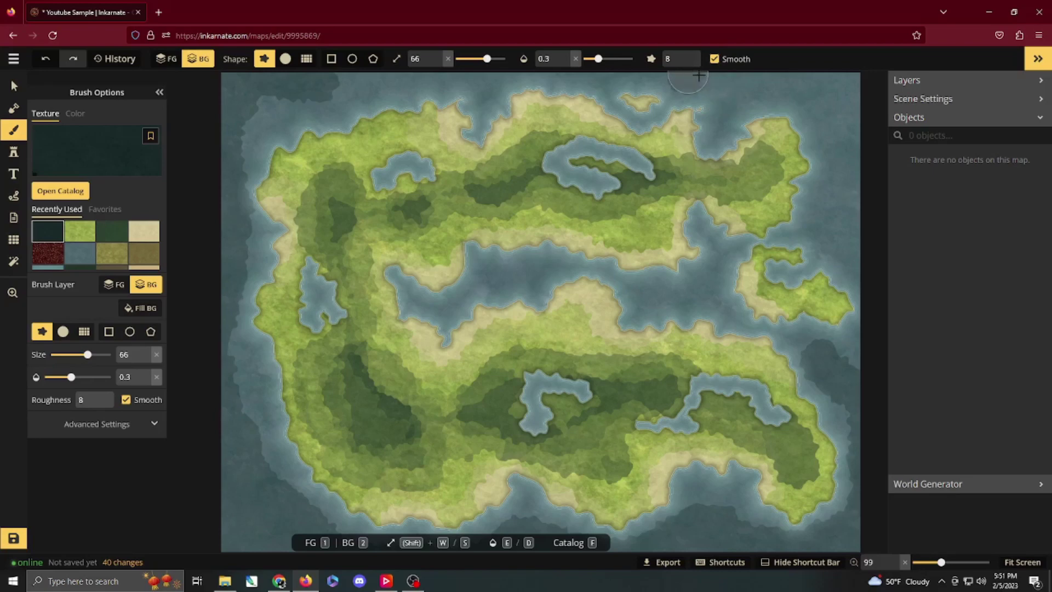
mouse_move(787, 81)
left_mouse_down()
mouse_move(832, 85)
mouse_move(846, 153)
mouse_move(844, 222)
mouse_move(875, 299)
left_mouse_up()
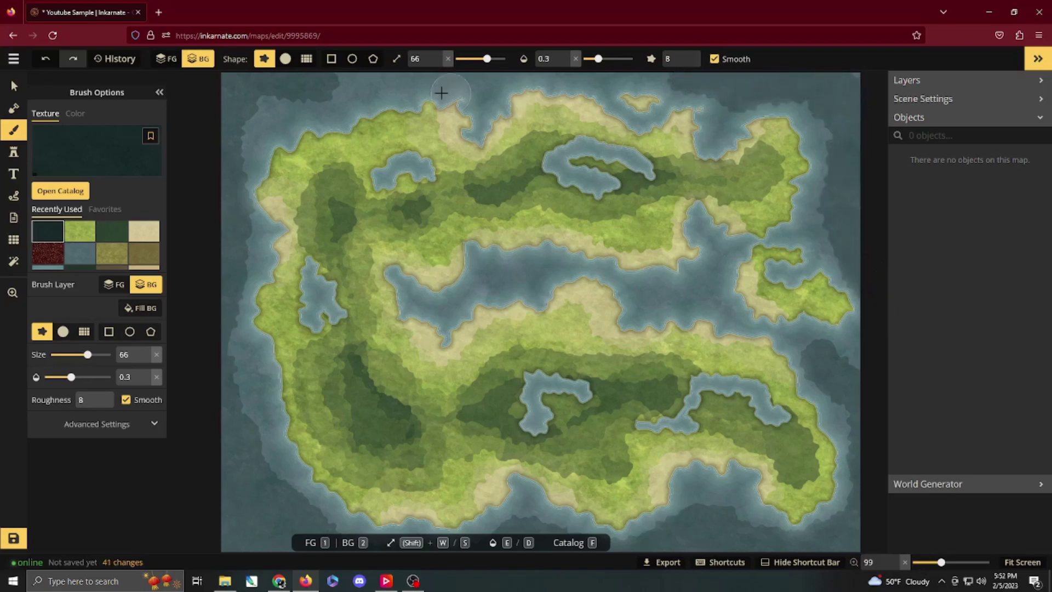
left_click_drag(386, 74, 490, 71)
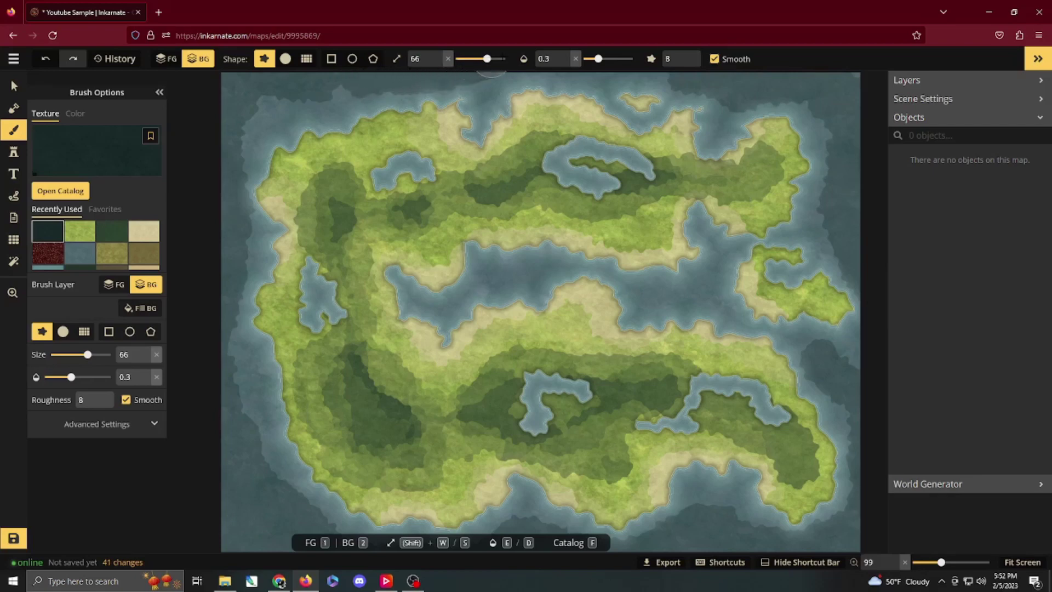
left_click_drag(678, 65, 720, 82)
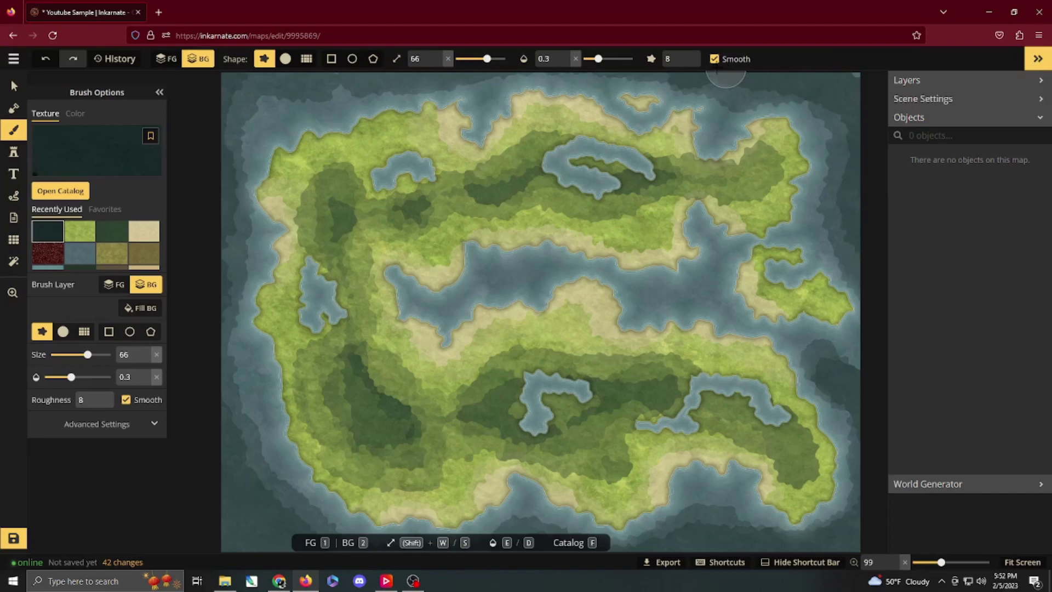
- Deepen the water further along the top, bottom, right and top-left map edges
mouse_move(723, 74)
left_mouse_down()
mouse_move(263, 61)
mouse_move(211, 71)
mouse_move(211, 107)
left_mouse_up()
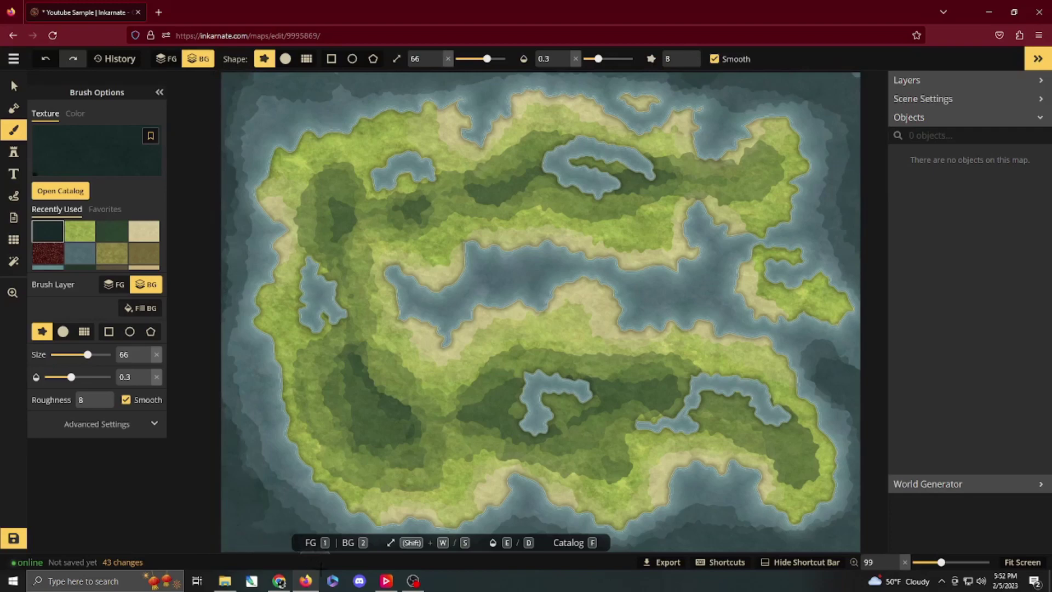
left_click_drag(323, 553, 392, 551)
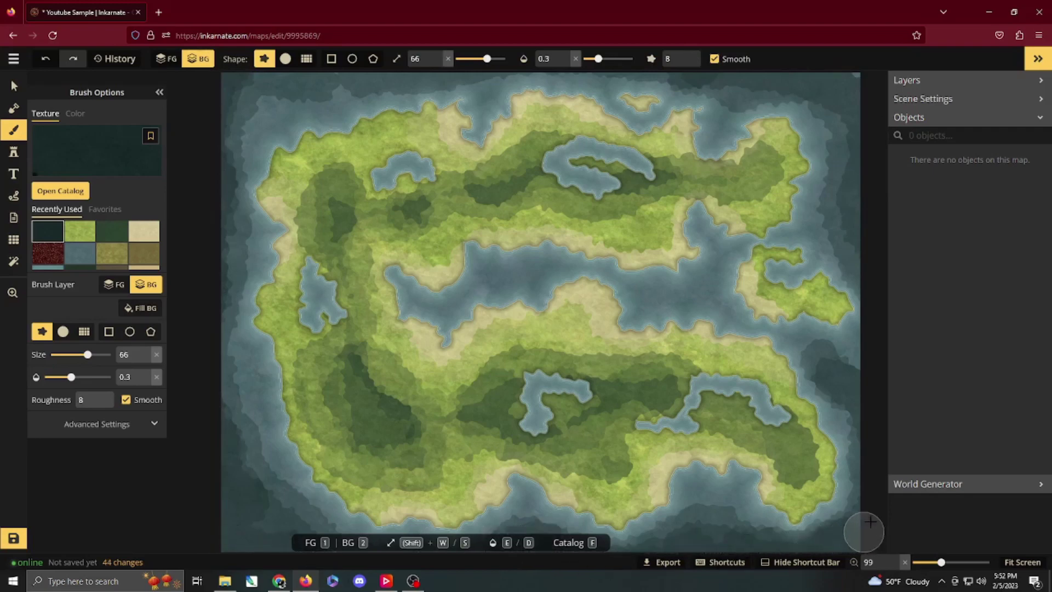
left_click_drag(865, 393, 882, 170)
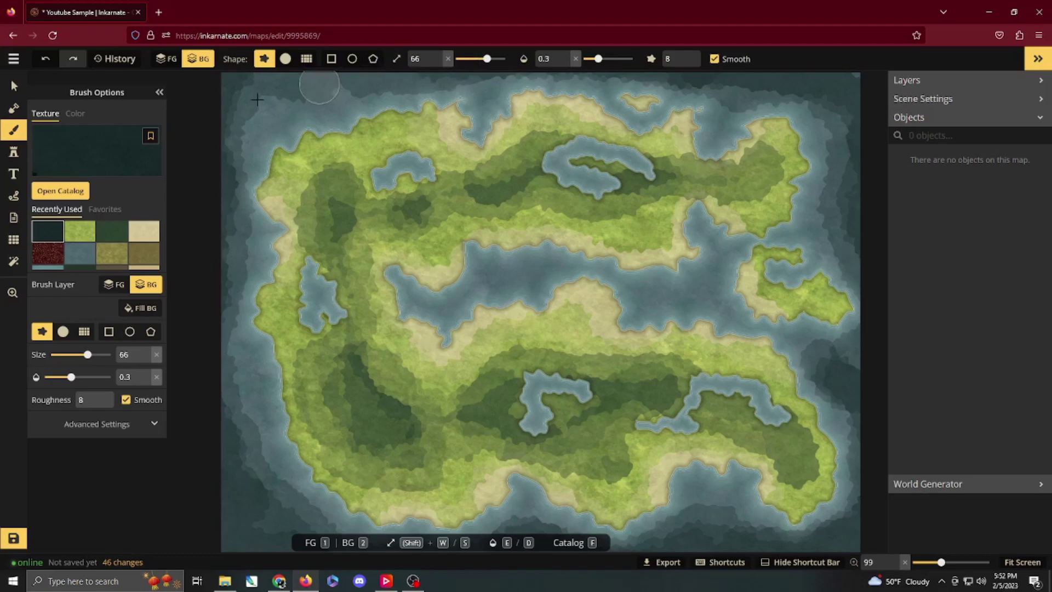
scroll(57, 253, "down", 1)
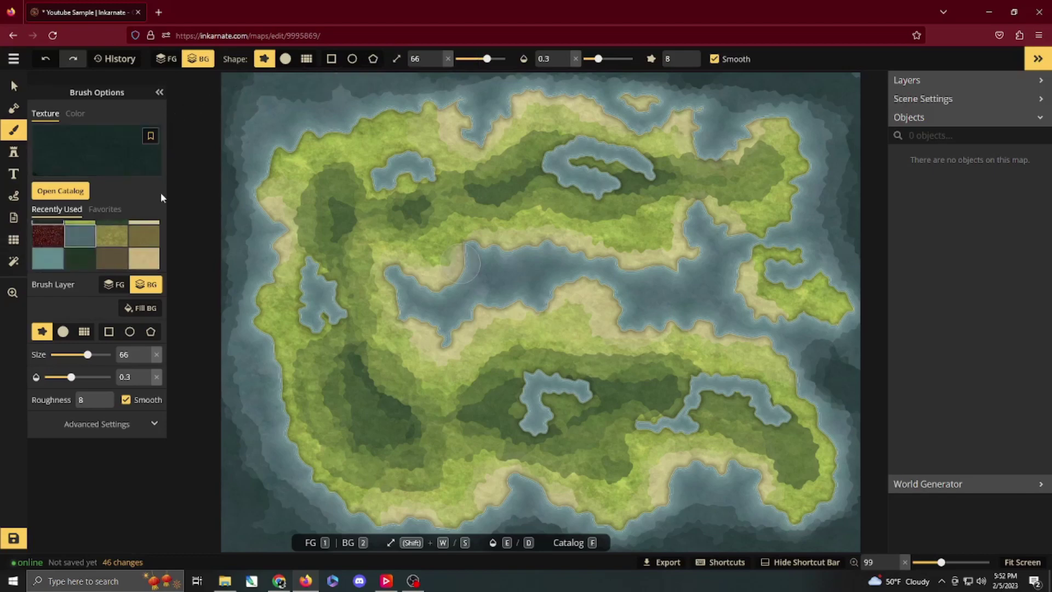
left_click_drag(235, 82, 337, 99)
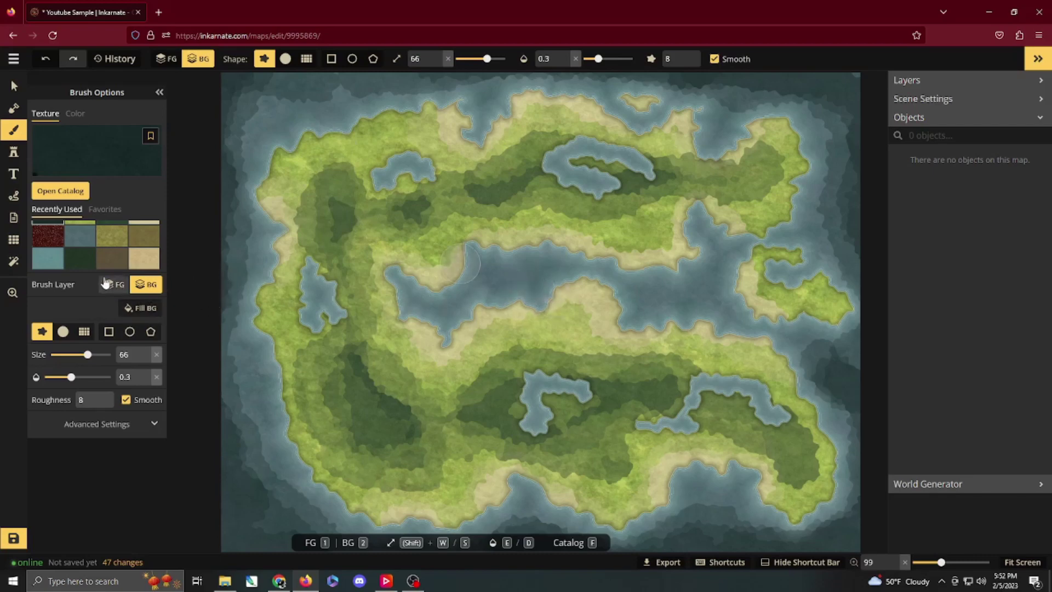
- Choose Water Blue 5 from the catalog and paint a light blue strip on the island
left_click(61, 191)
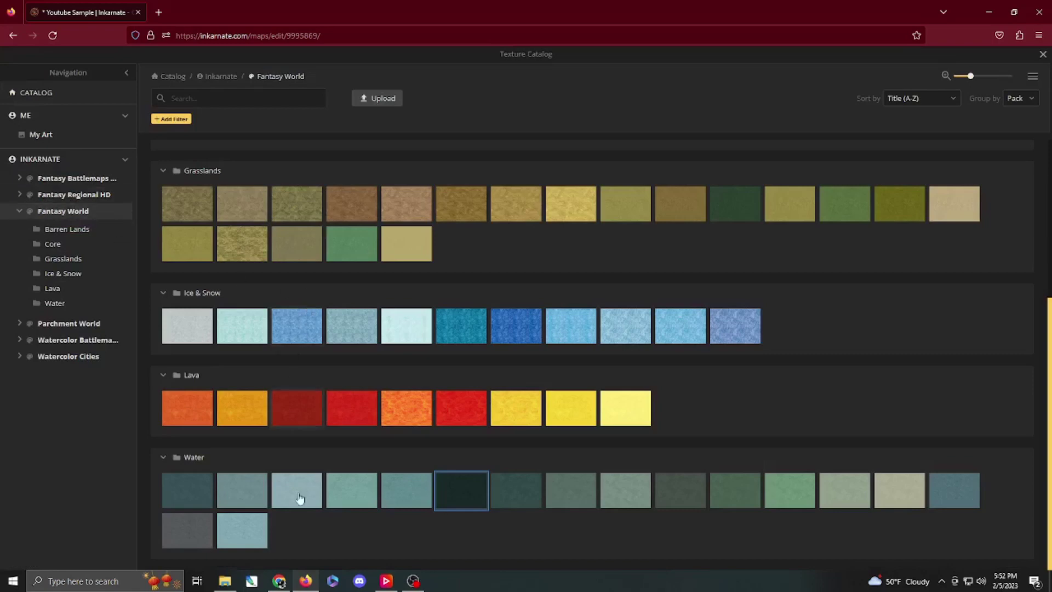
mouse_move(299, 504)
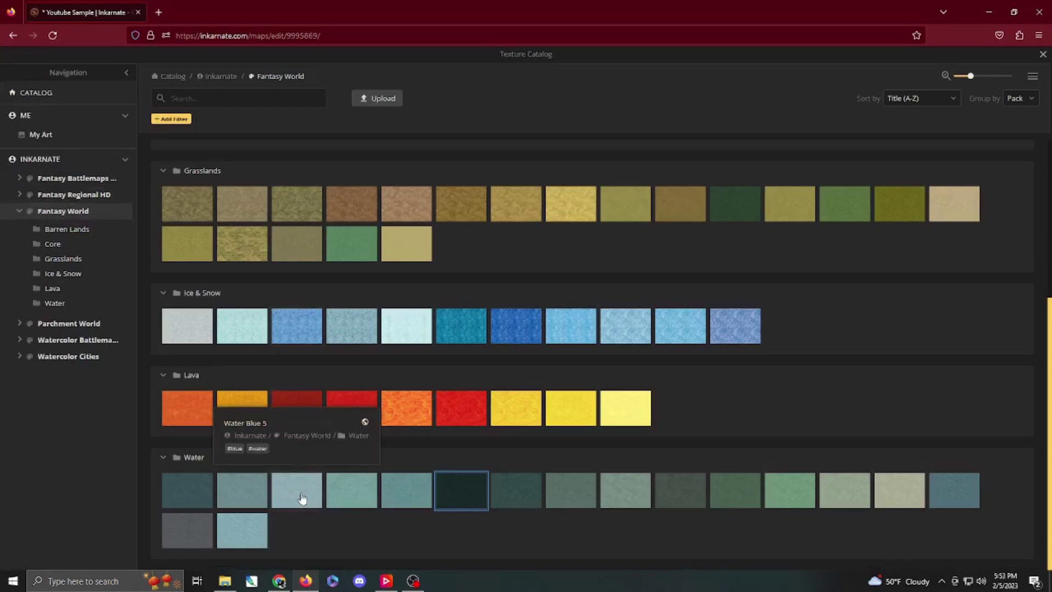
left_click(301, 499)
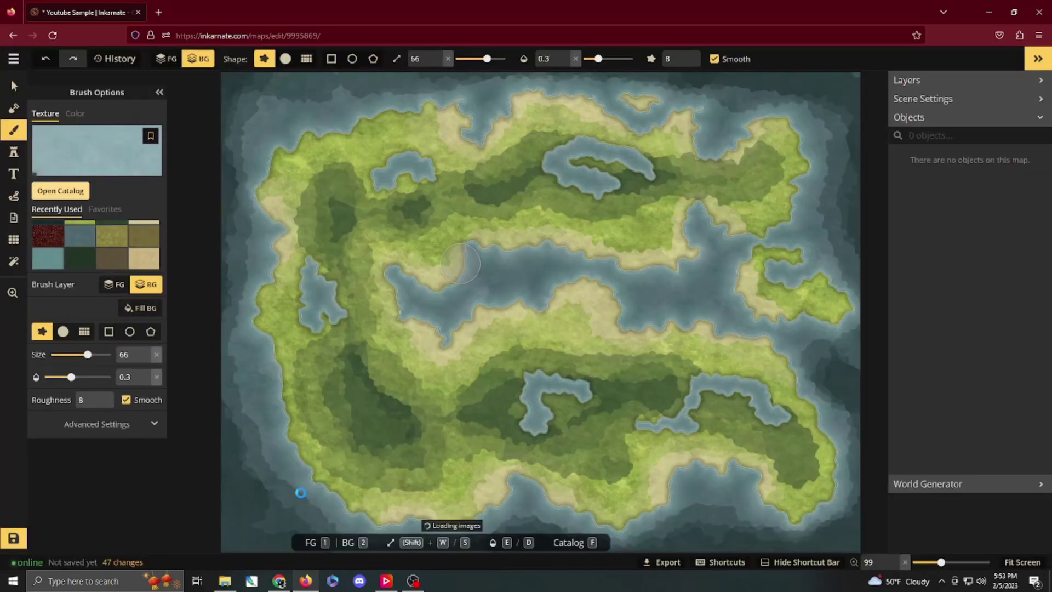
left_click_drag(406, 249, 433, 271)
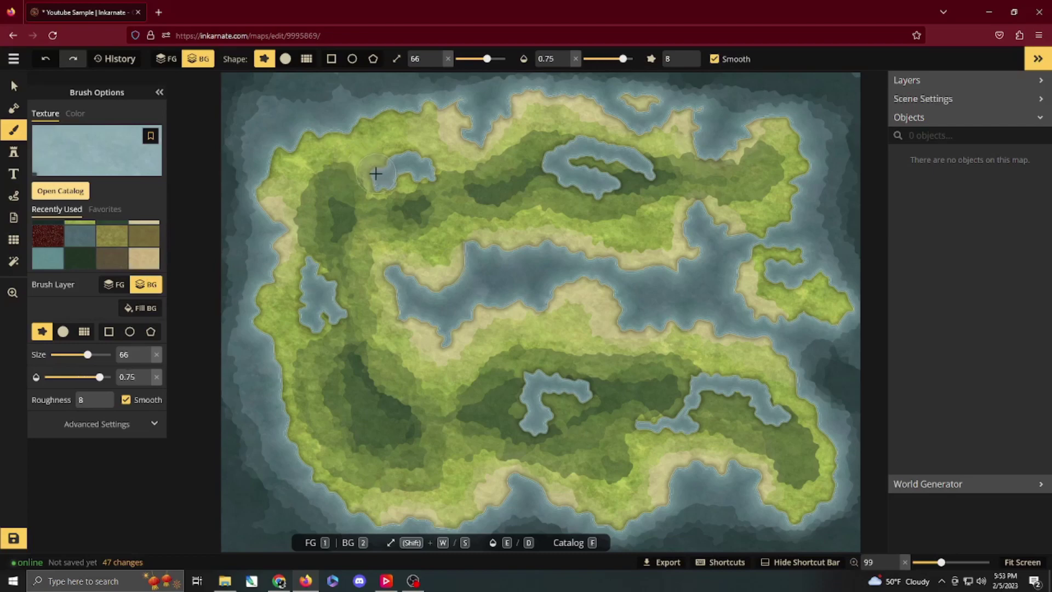
- At 0.9 opacity, repaint the northwest, northern, western and southern lakes and the eastern inlet
key("e")
key("e")
key("e")
left_click_drag(383, 175, 415, 168)
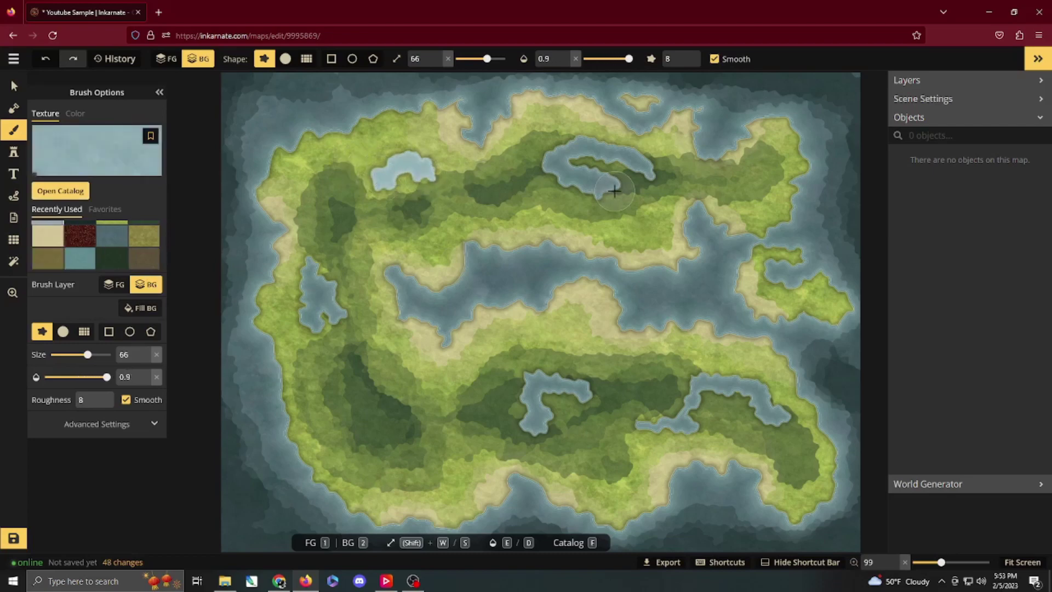
mouse_move(625, 180)
left_mouse_down()
mouse_move(562, 170)
mouse_move(567, 158)
mouse_move(642, 176)
left_mouse_up()
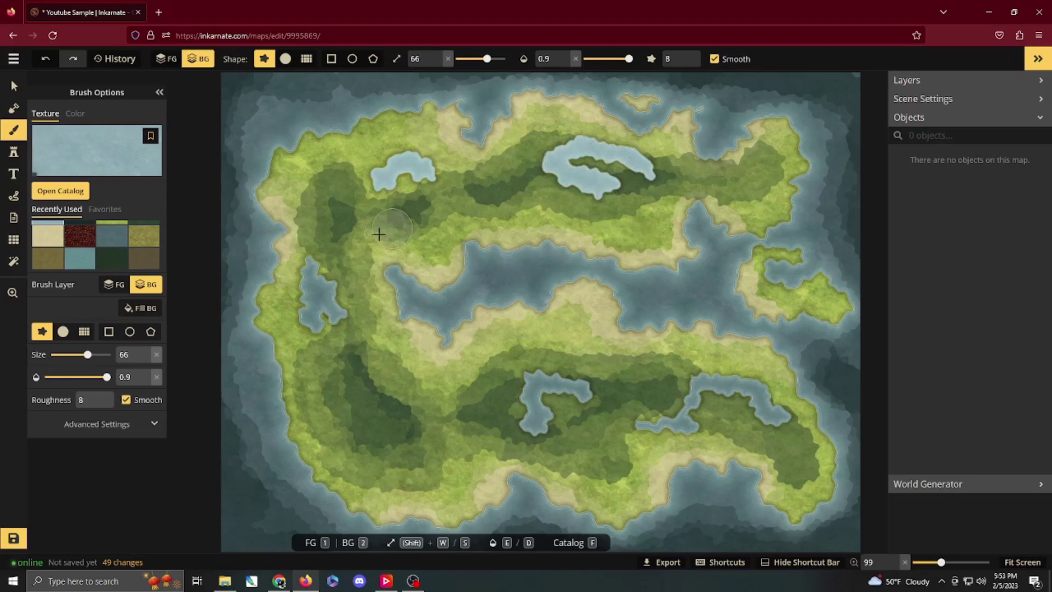
left_click_drag(323, 270, 325, 326)
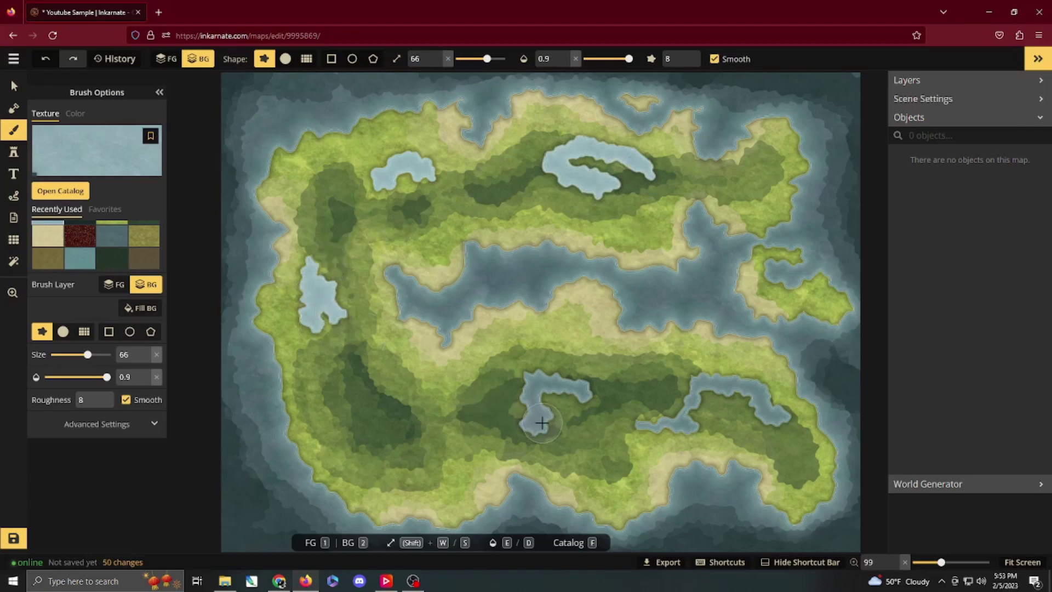
mouse_move(539, 429)
left_mouse_down()
mouse_move(548, 382)
mouse_move(639, 420)
mouse_move(698, 413)
mouse_move(716, 382)
mouse_move(750, 393)
mouse_move(769, 420)
left_mouse_up()
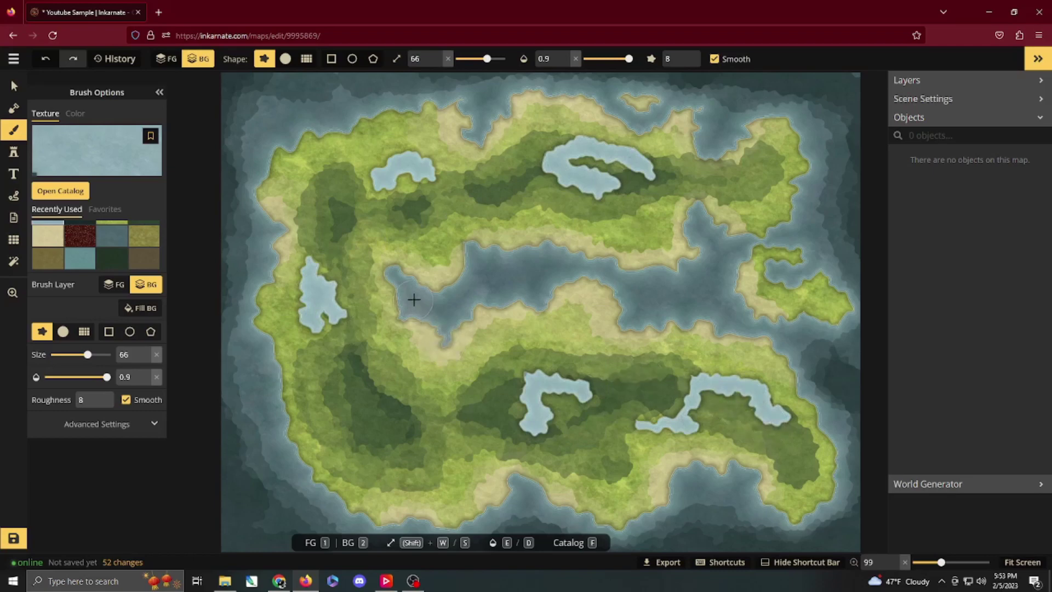
- Shrink the brush to size 18 and paint darker blue-grey water into the lake centres
scroll(431, 268, "up", 4)
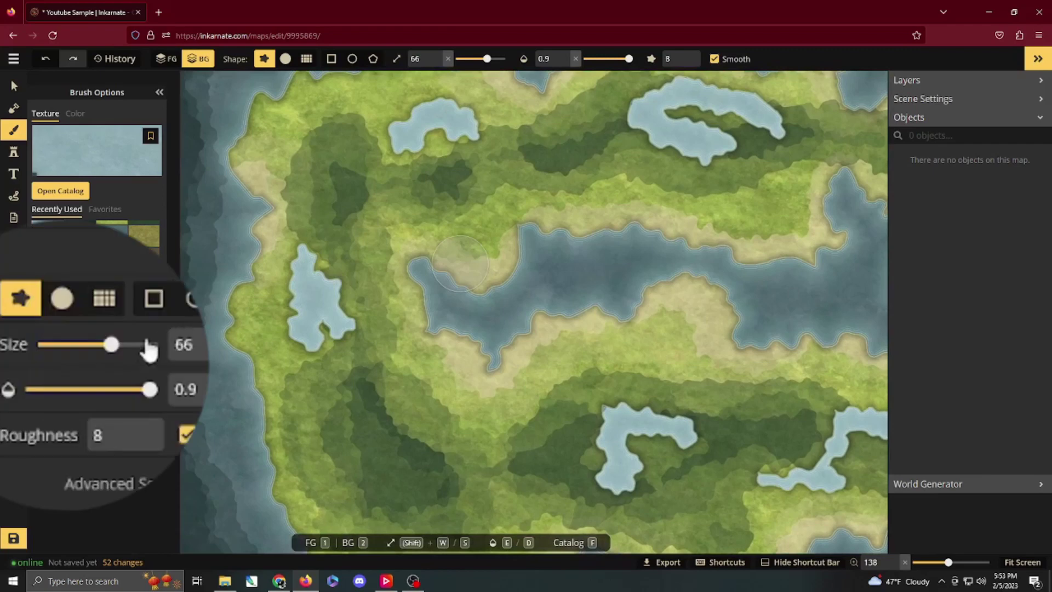
left_click_drag(87, 357, 66, 357)
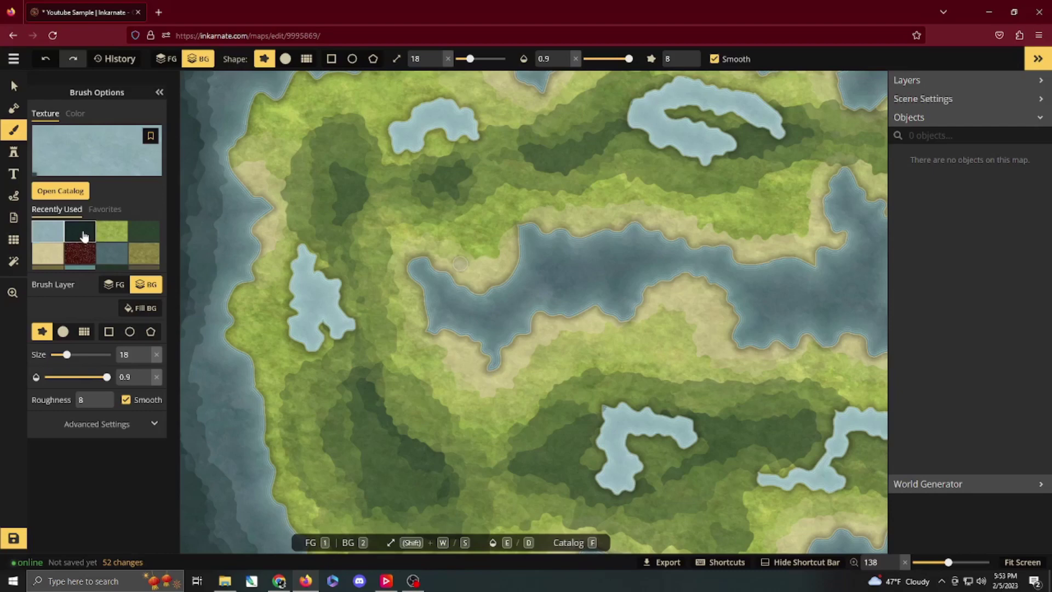
left_click(112, 253)
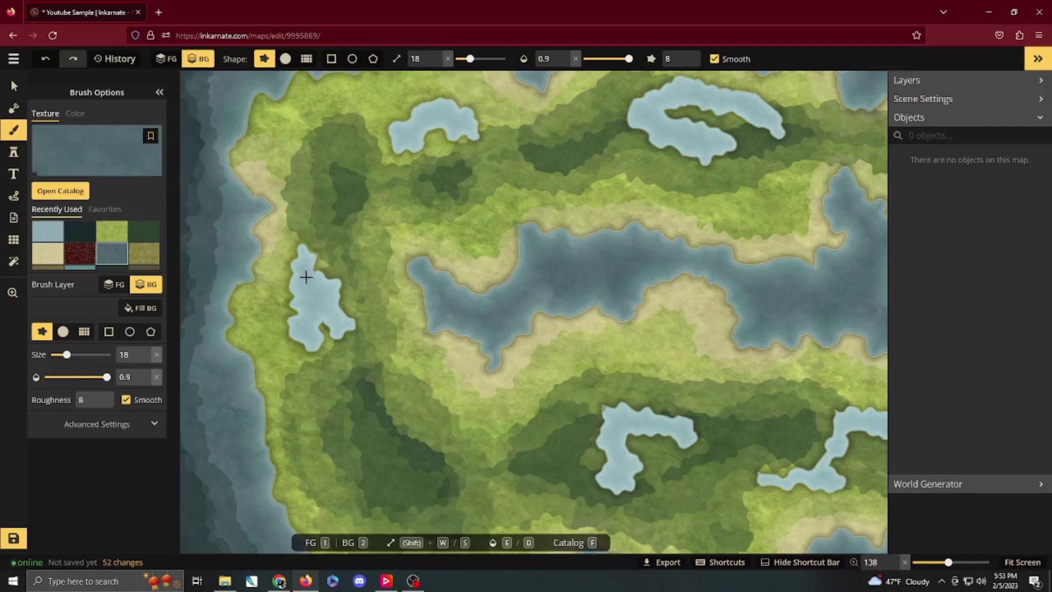
left_click_drag(311, 308, 310, 326)
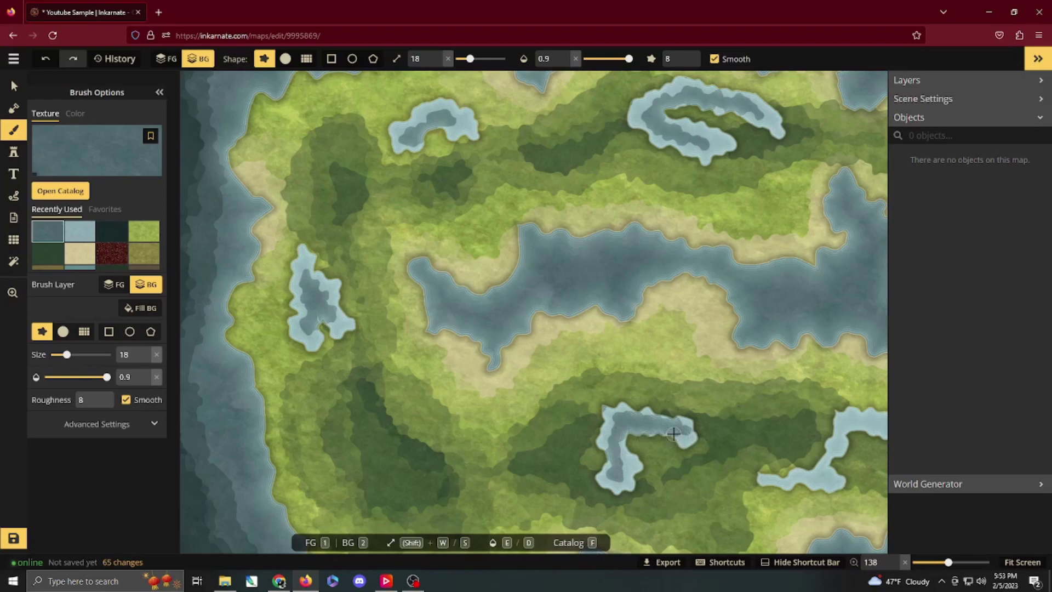
left_click_drag(737, 441, 484, 427)
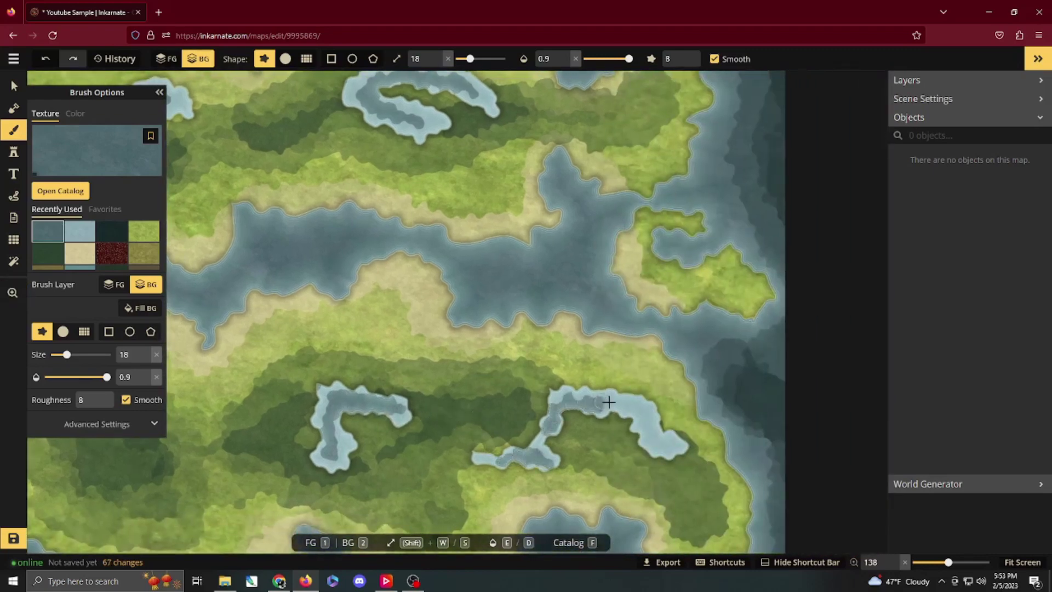
scroll(401, 342, "down", 5)
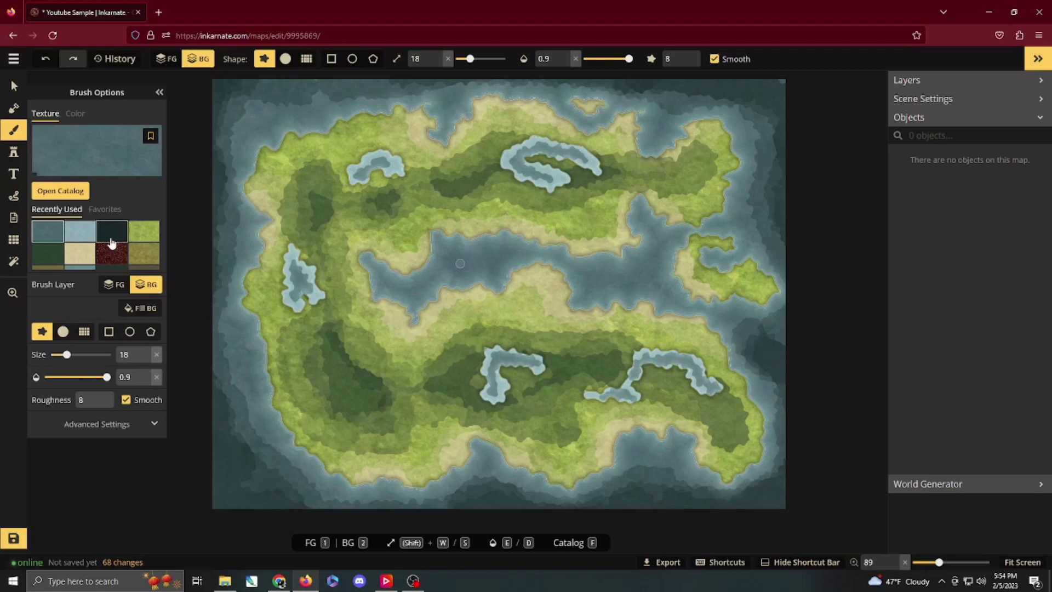
- Set a round teal brush at size 70, opacity 0.3, softness 1, and wash the top-left sea
scroll(111, 243, "down", 1)
left_click(80, 253)
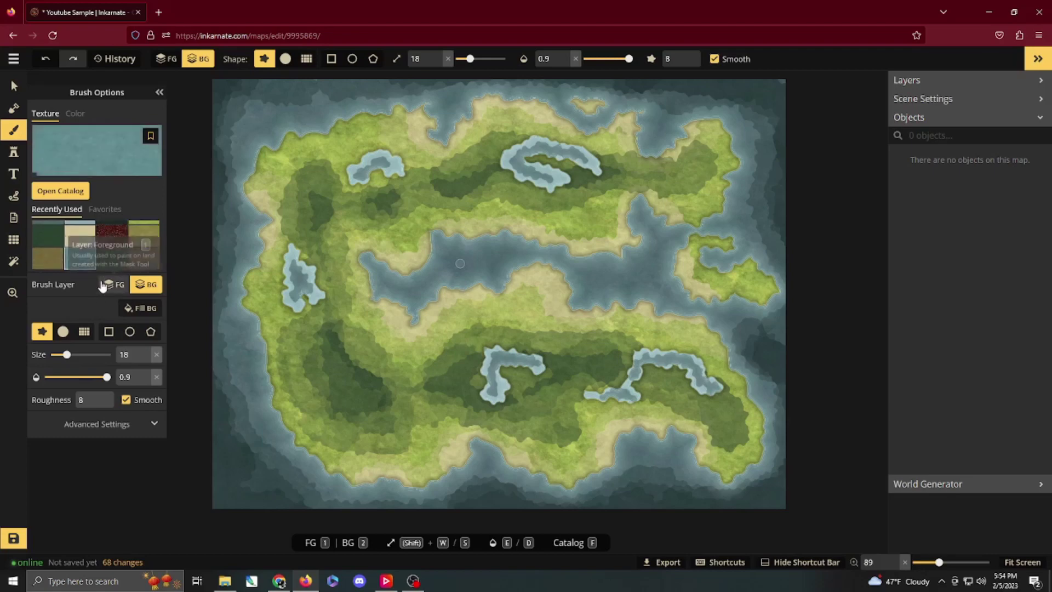
left_click_drag(106, 377, 99, 377)
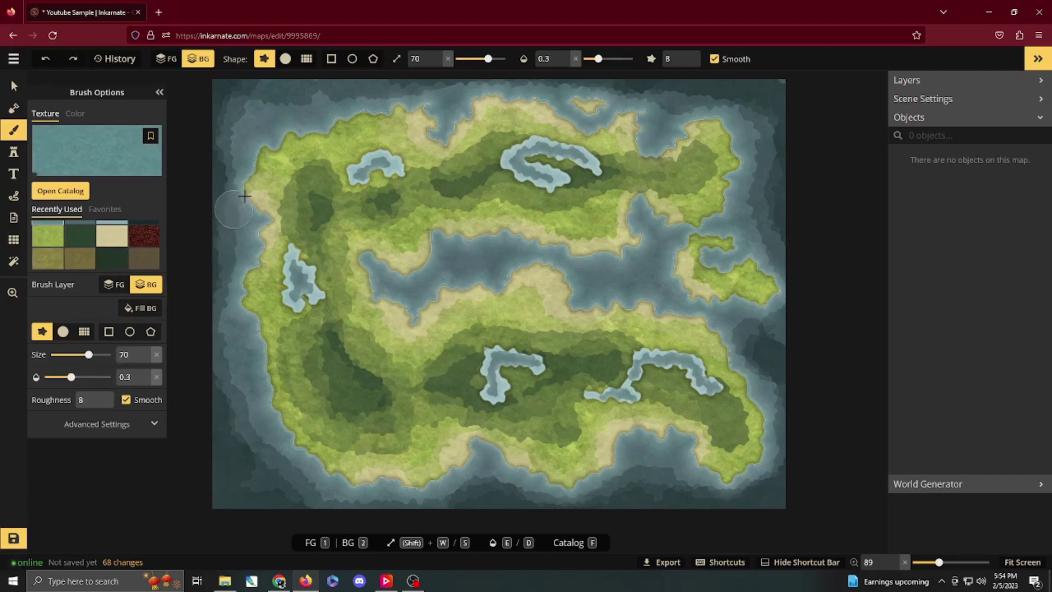
key("shift+w")
key("shift+w")
key("shift+w")
key("shift+w")
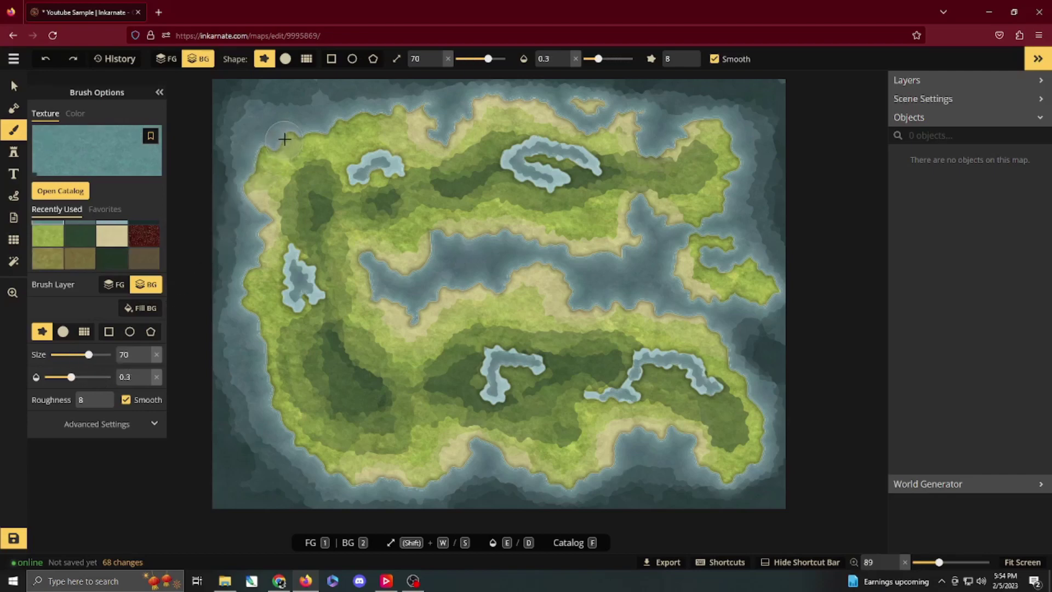
left_click(62, 332)
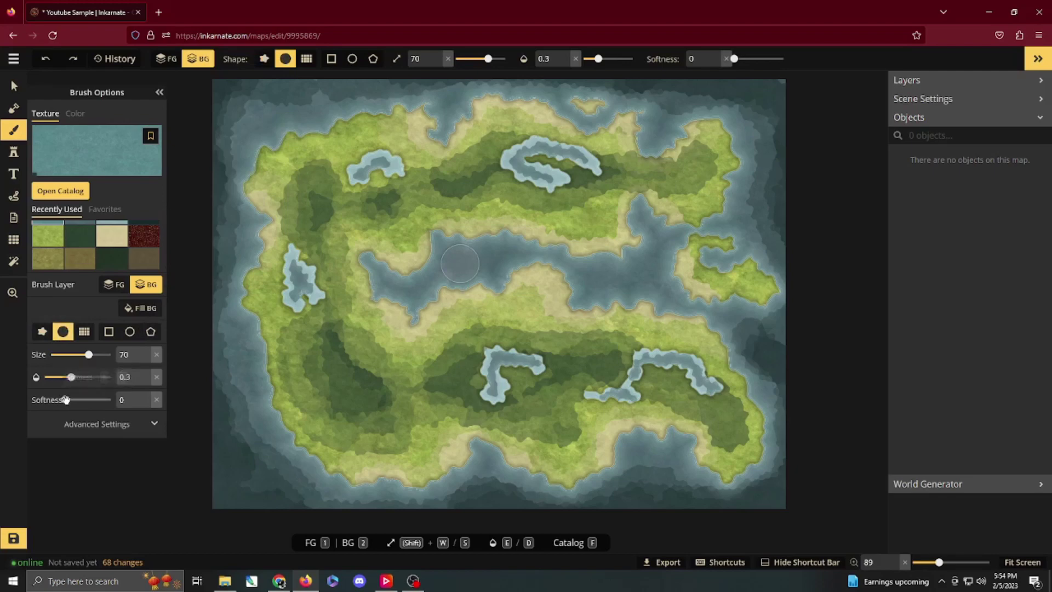
left_click_drag(66, 400, 115, 400)
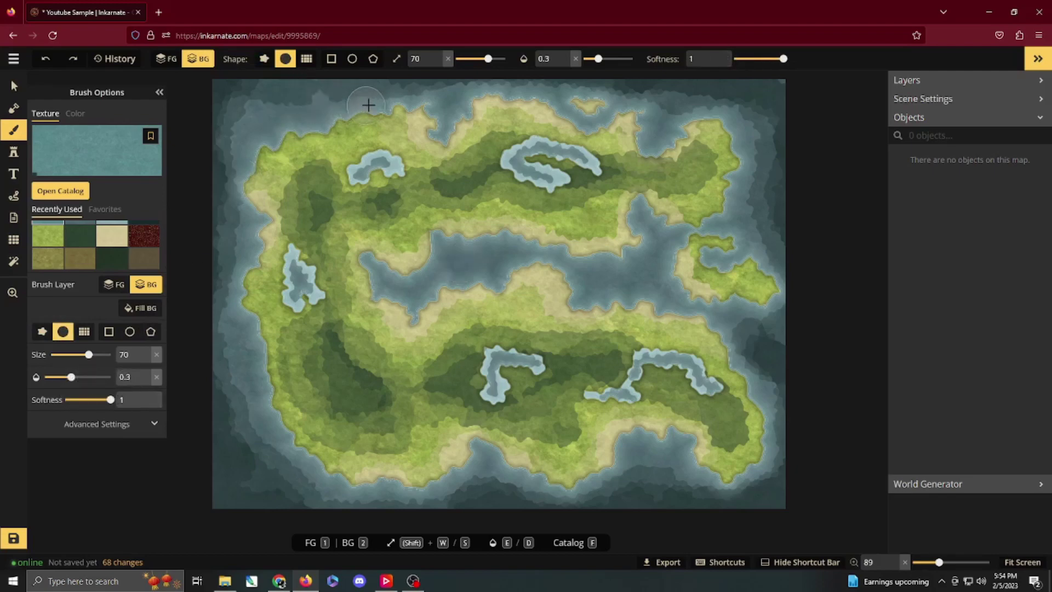
mouse_move(368, 105)
left_mouse_down()
mouse_move(246, 108)
mouse_move(233, 138)
mouse_move(238, 246)
mouse_move(220, 276)
mouse_move(222, 360)
mouse_move(251, 448)
mouse_move(304, 504)
mouse_move(235, 480)
mouse_move(342, 514)
mouse_move(446, 504)
mouse_move(477, 480)
mouse_move(566, 498)
mouse_move(609, 481)
mouse_move(706, 492)
mouse_move(777, 471)
left_mouse_up()
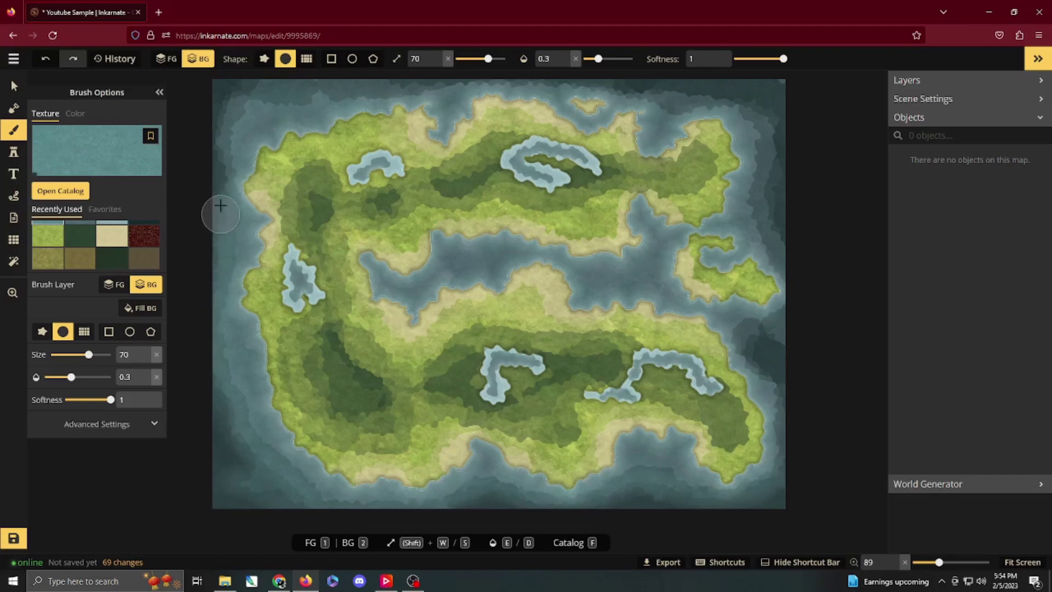
- Darken the sea with soft teal along the left, top and right map borders
mouse_move(221, 206)
left_mouse_down()
mouse_move(236, 94)
mouse_move(258, 100)
left_mouse_up()
mouse_move(213, 144)
left_mouse_down()
mouse_move(255, 106)
mouse_move(320, 101)
left_mouse_up()
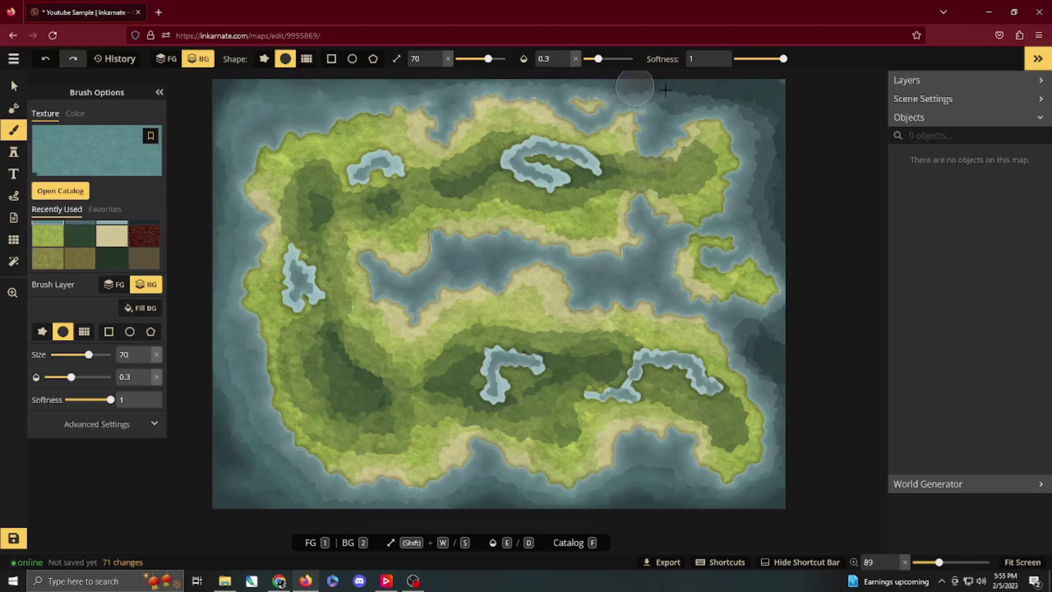
mouse_move(665, 90)
left_mouse_down()
mouse_move(608, 85)
mouse_move(630, 87)
mouse_move(623, 95)
left_mouse_up()
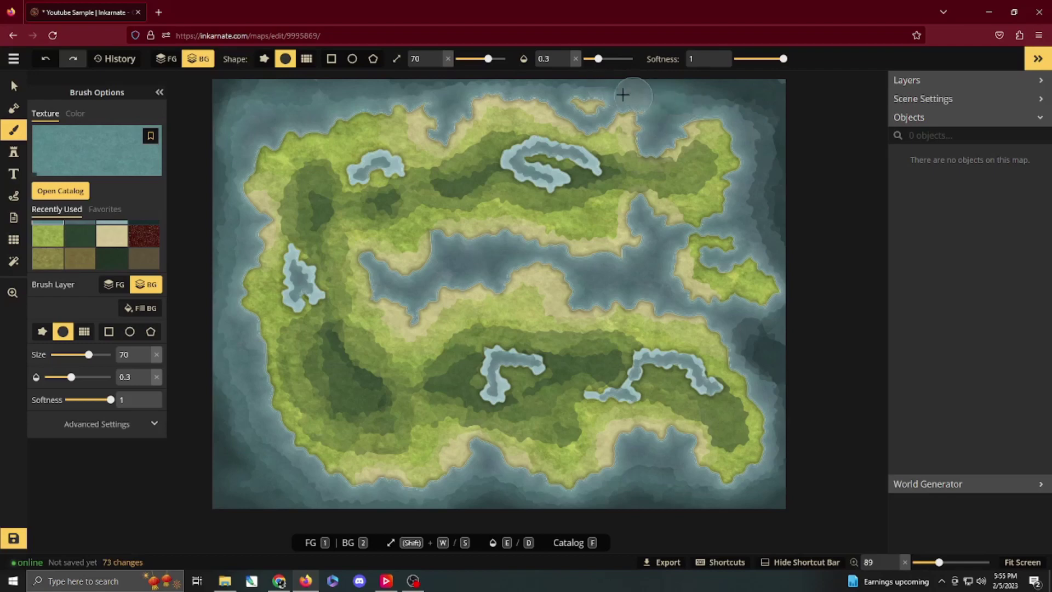
mouse_move(747, 105)
left_mouse_down()
mouse_move(756, 202)
mouse_move(756, 176)
mouse_move(767, 220)
mouse_move(756, 136)
mouse_move(784, 251)
mouse_move(781, 398)
left_mouse_up()
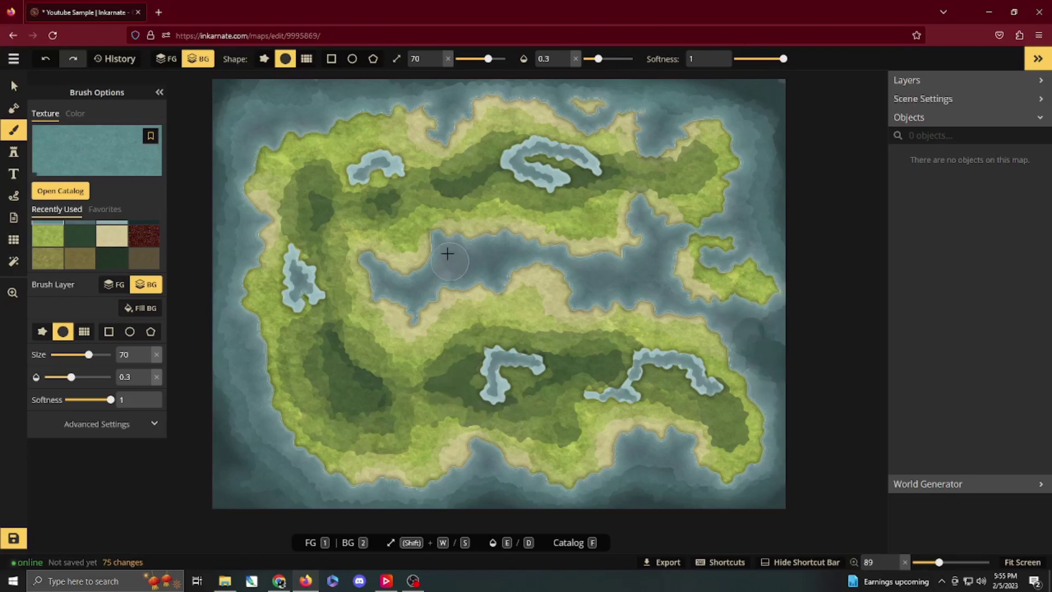
left_click(123, 424)
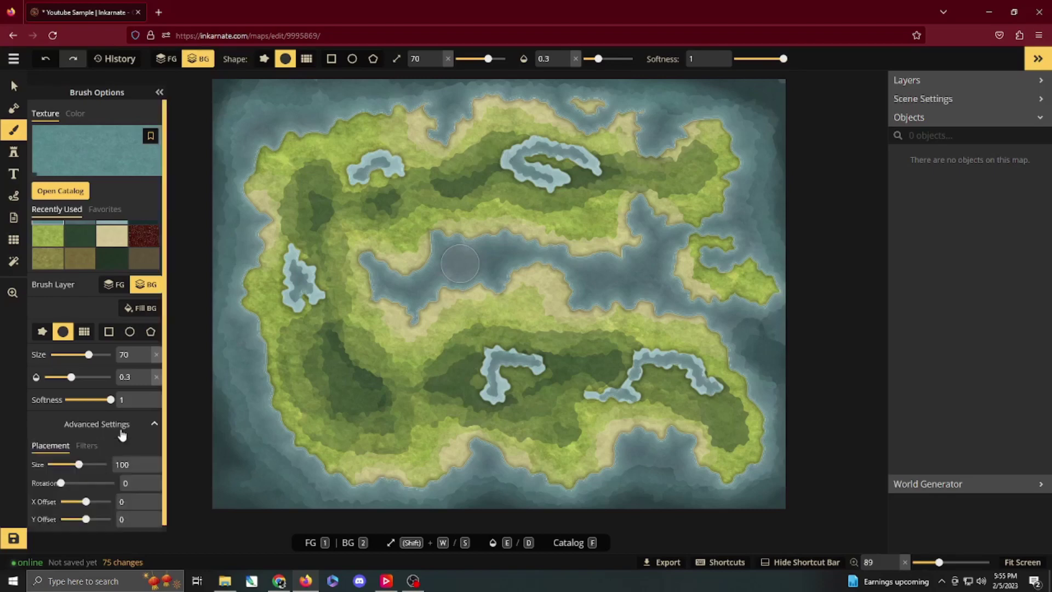
left_click(122, 425)
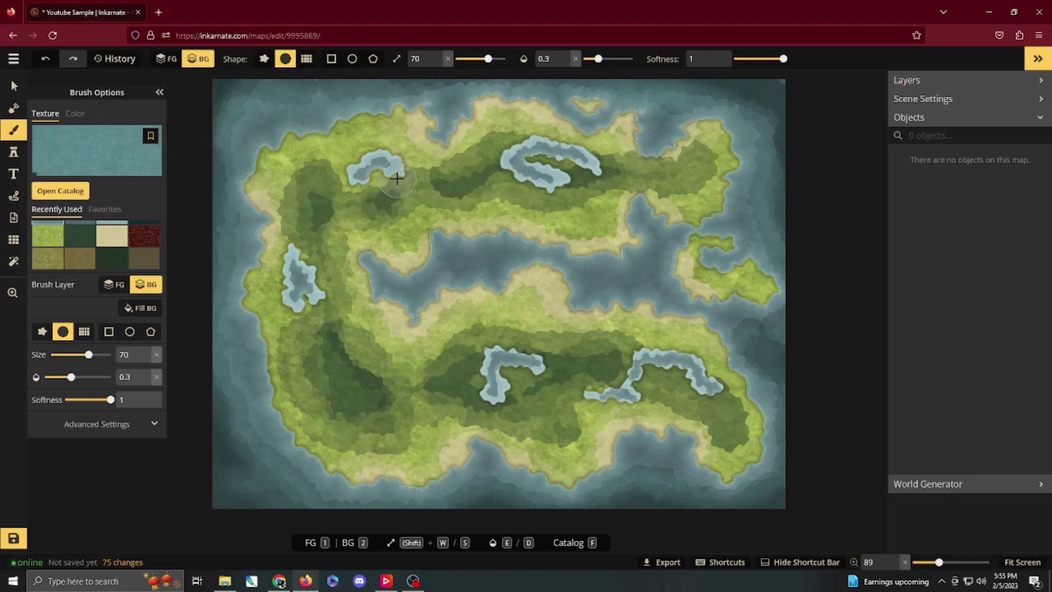
- Save the finished tropical island map with the teal-washed sea
left_click(18, 536)
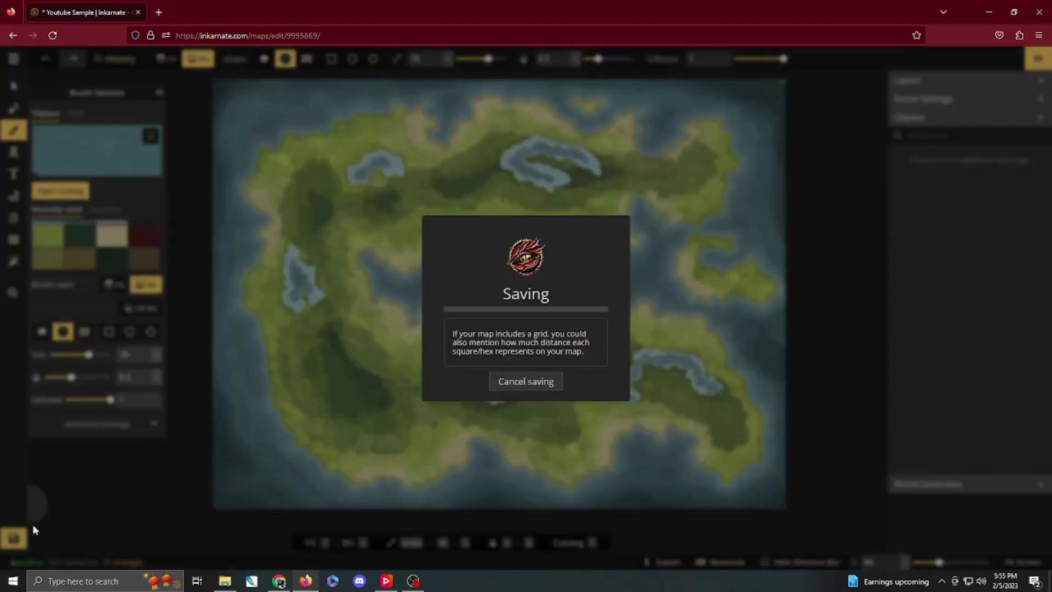